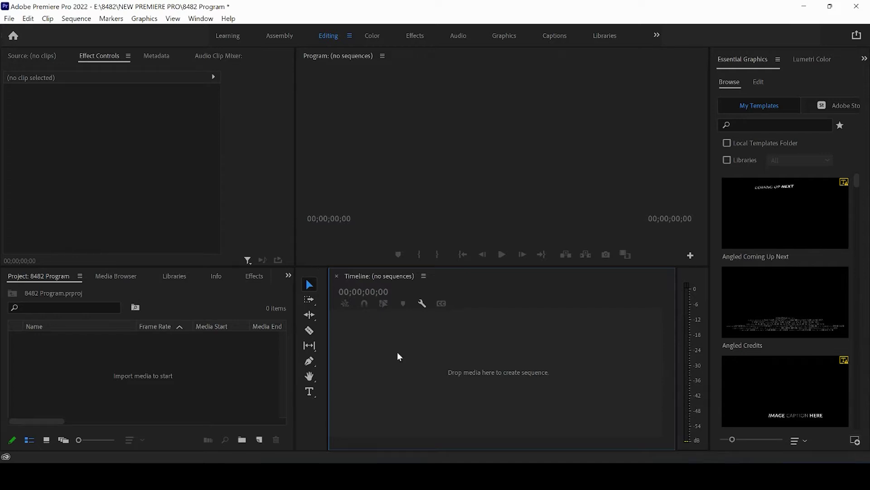
Drag adam vlog fight day.mp4 from the media porfolio folder into the Project panel.
mouse_move(449, 474)
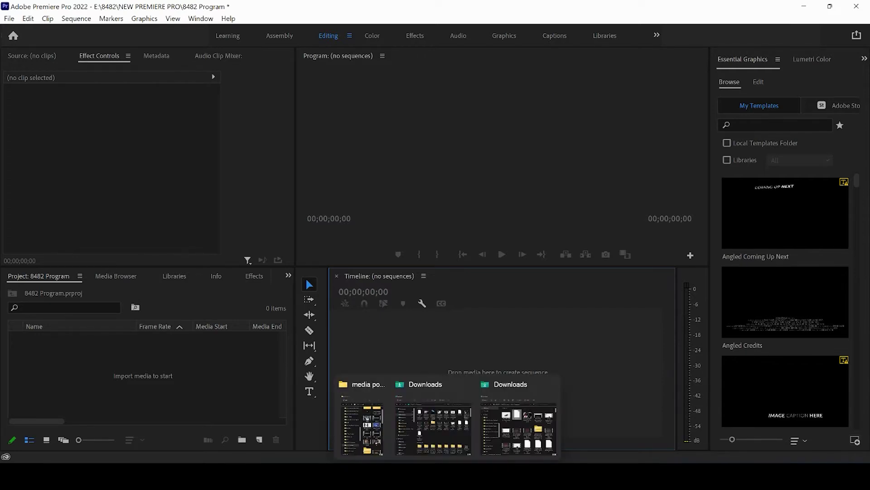
left_click(379, 434)
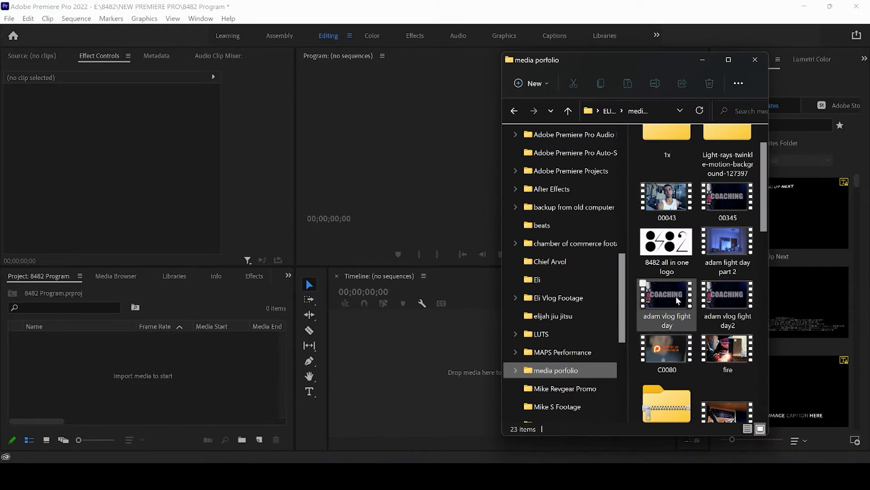
left_click_drag(667, 295, 182, 359)
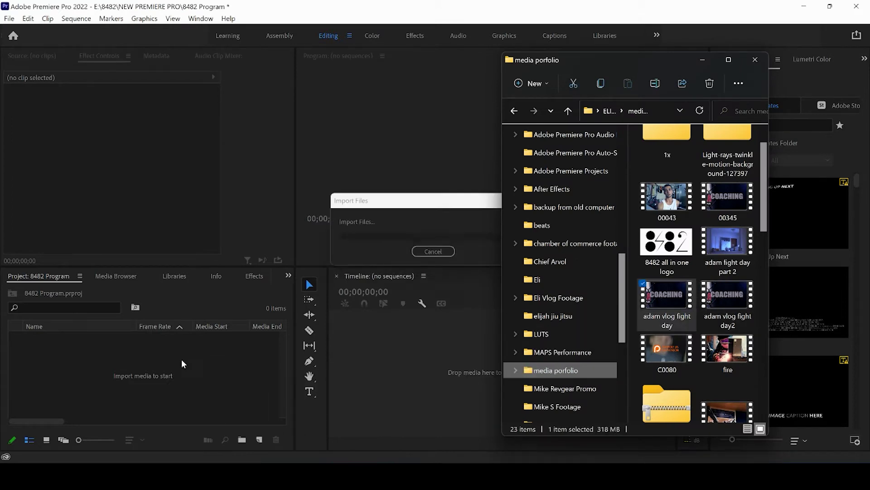
Load adam vlog fight day.mp4 in the Source monitor and skim to an underwater frame.
left_click(108, 347)
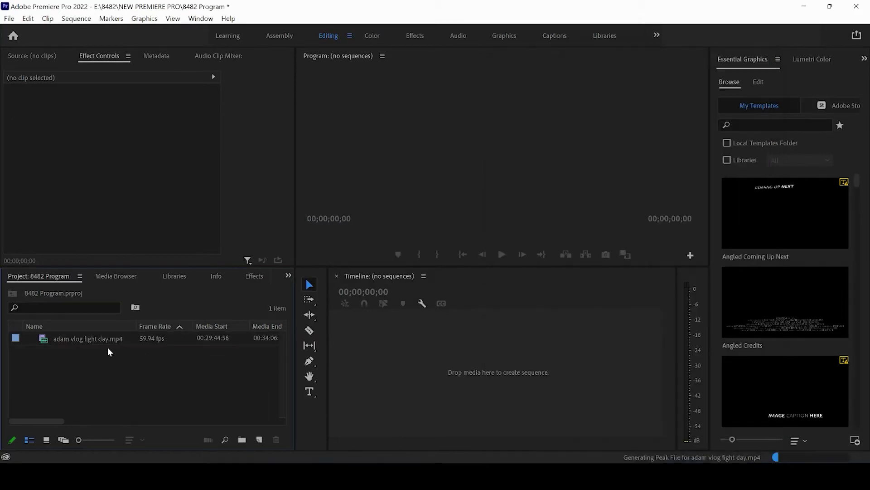
double_click(80, 338)
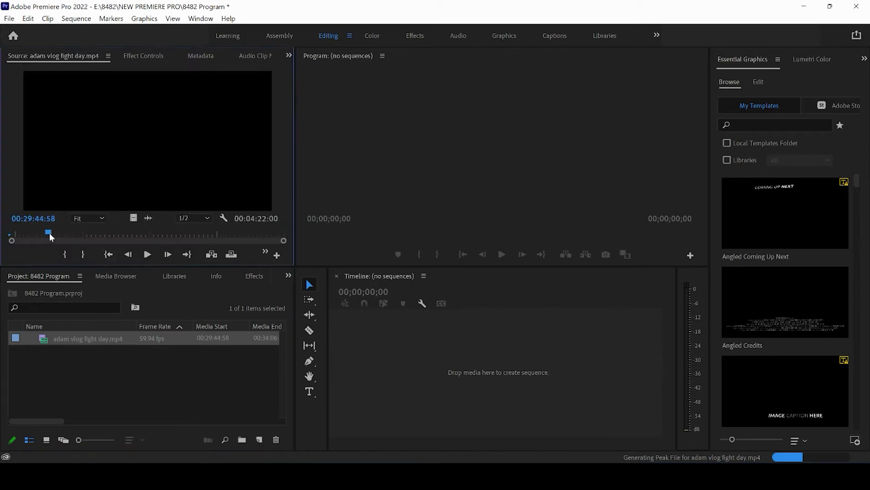
left_click_drag(49, 232, 29, 235)
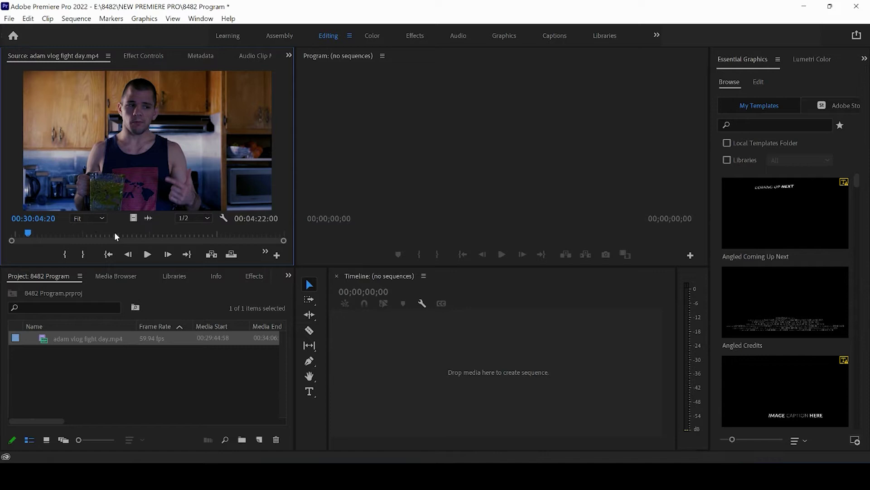
Build the adam vlog fight day sequence from the clip and skim its PREPERATION, beach and NUTRITION shots.
left_click_drag(184, 152, 433, 355)
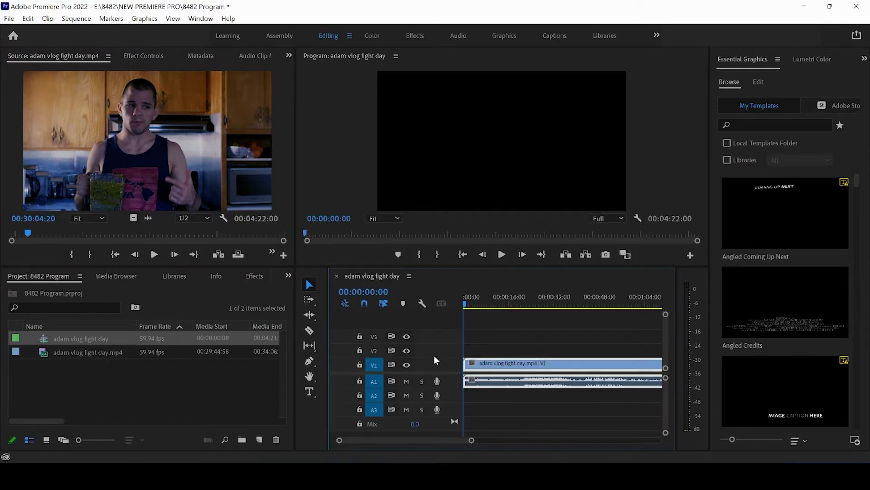
left_click(475, 303)
left_click_drag(476, 304, 543, 313)
left_click_drag(471, 440, 559, 440)
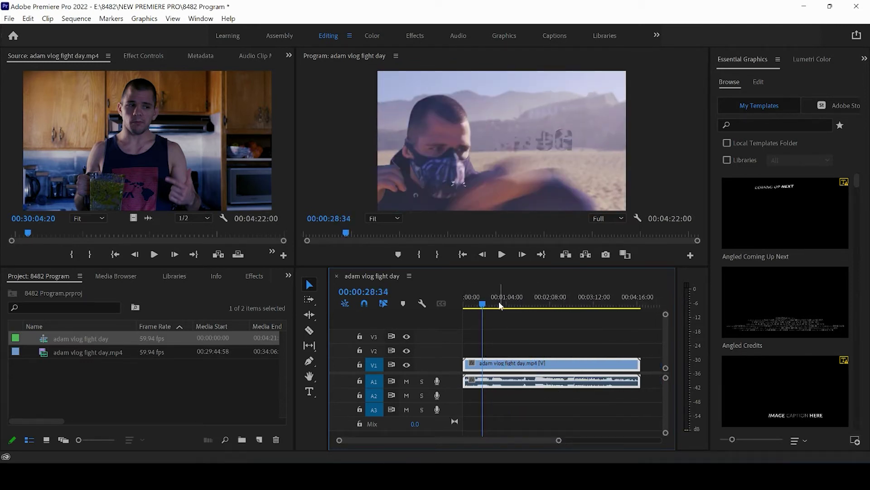
left_click(486, 301)
mouse_move(486, 300)
left_mouse_down()
mouse_move(476, 306)
mouse_move(493, 306)
left_mouse_up()
left_click(501, 323)
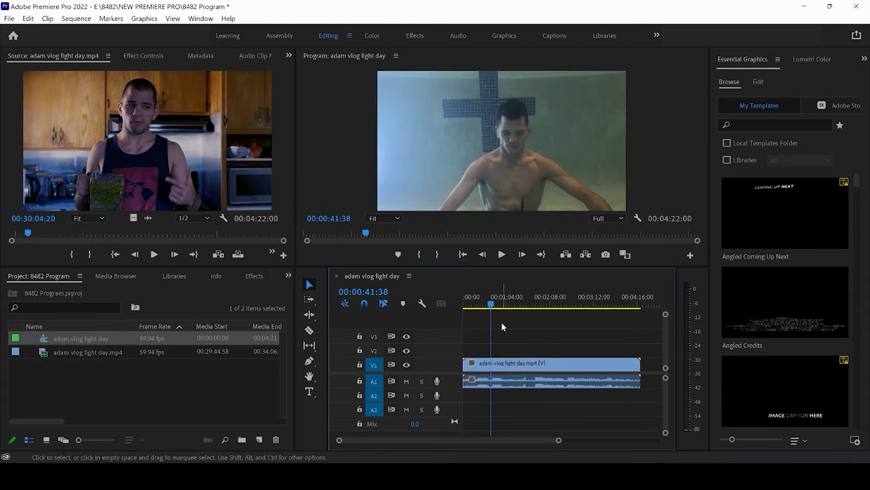
Check Sequence Settings without changes, deselect the project item, then bring the Sequence menu back up.
left_click(77, 19)
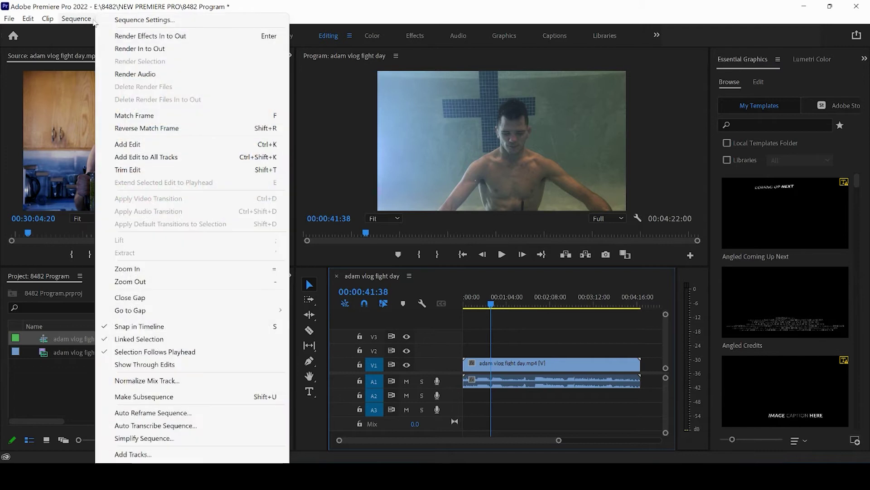
left_click(136, 20)
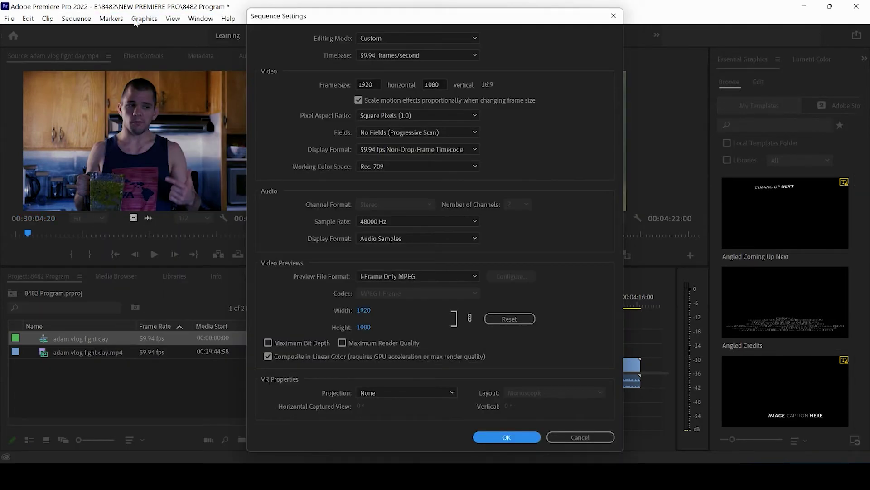
left_click(564, 435)
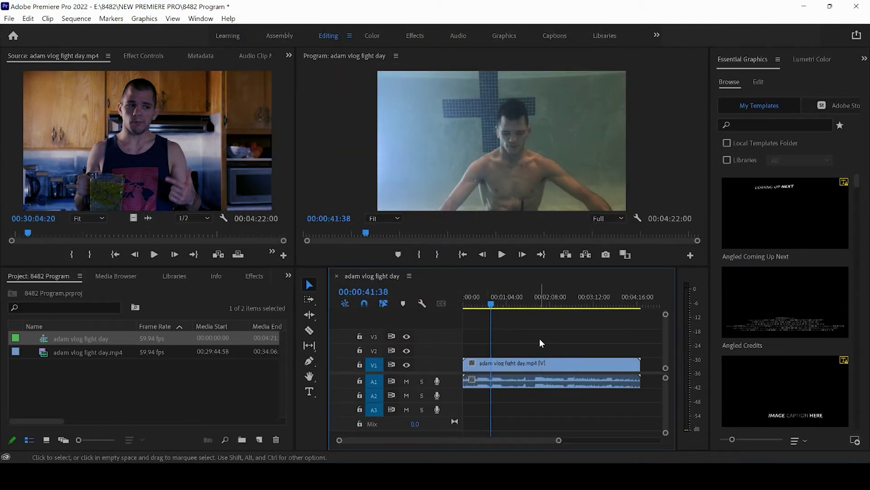
left_click(224, 385)
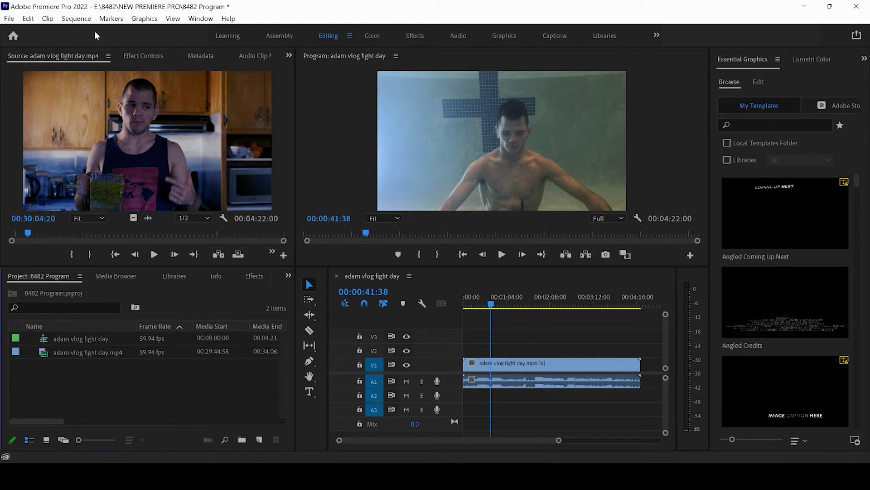
left_click(76, 20)
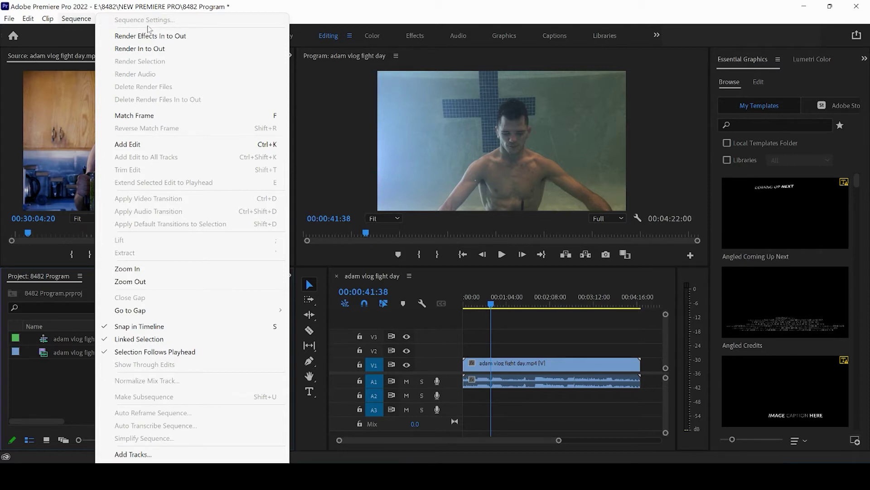
left_click(520, 330)
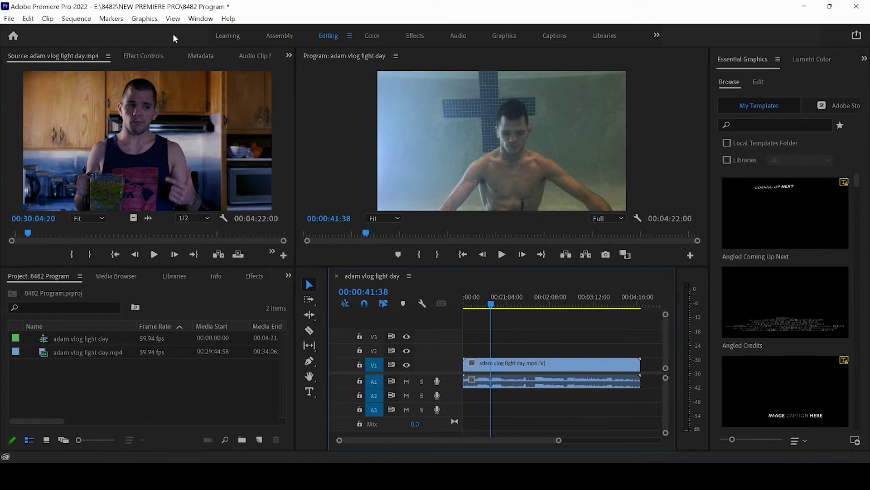
left_click(75, 18)
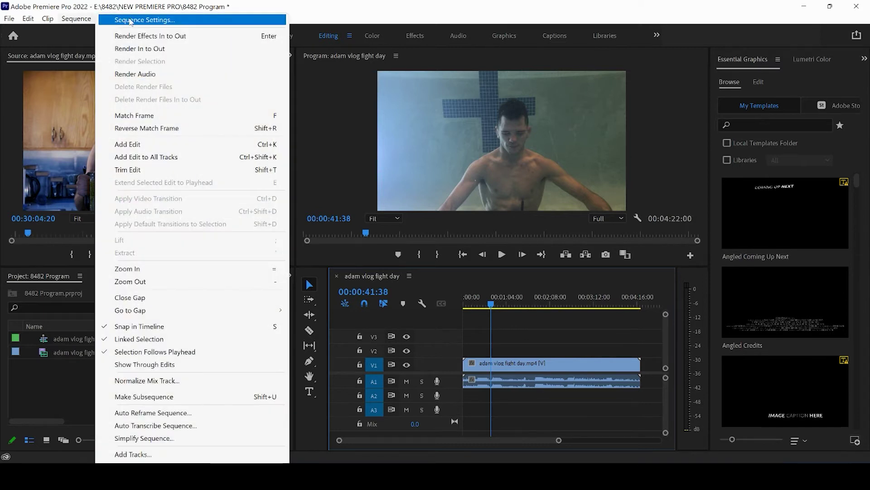
Set the sequence timebase to 24.00 fps and frame size to 1080 × 1920, accepting deleted previews.
left_click(133, 20)
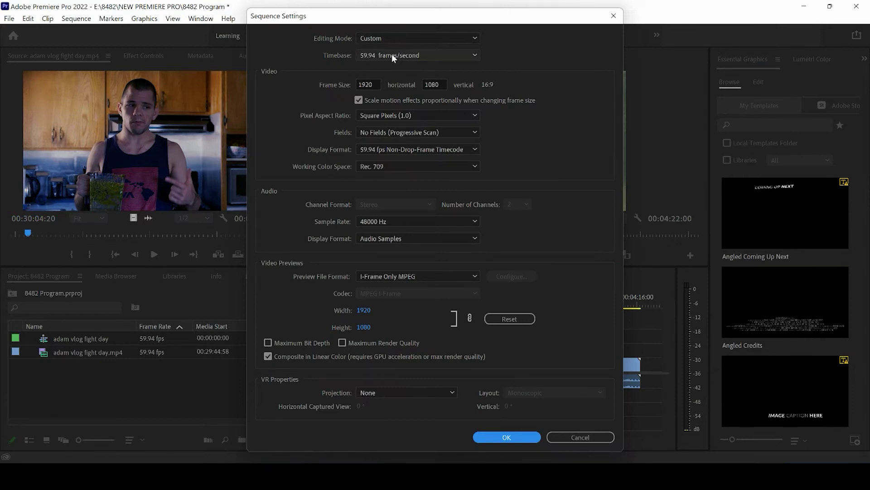
left_click(392, 53)
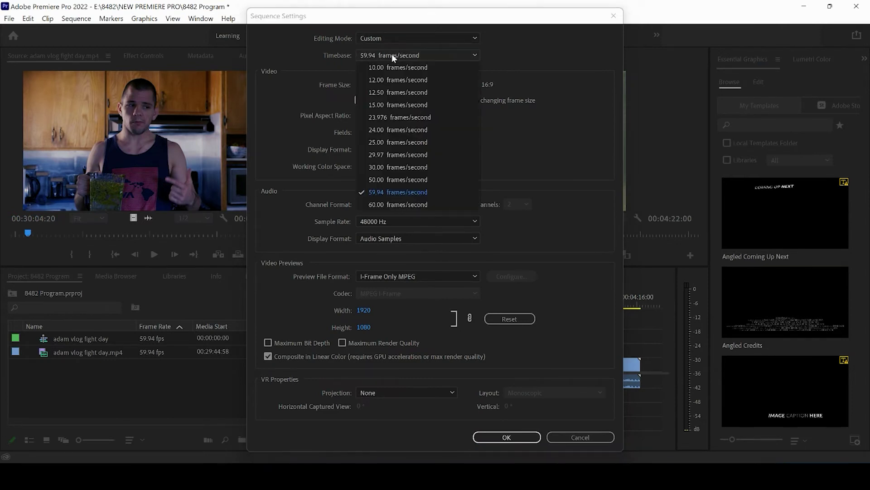
left_click(387, 128)
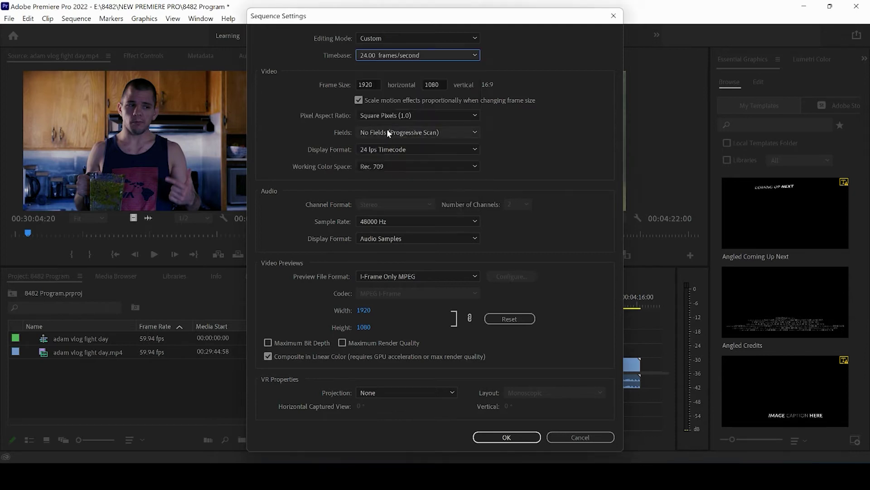
left_click(375, 84)
left_click_drag(375, 84, 348, 82)
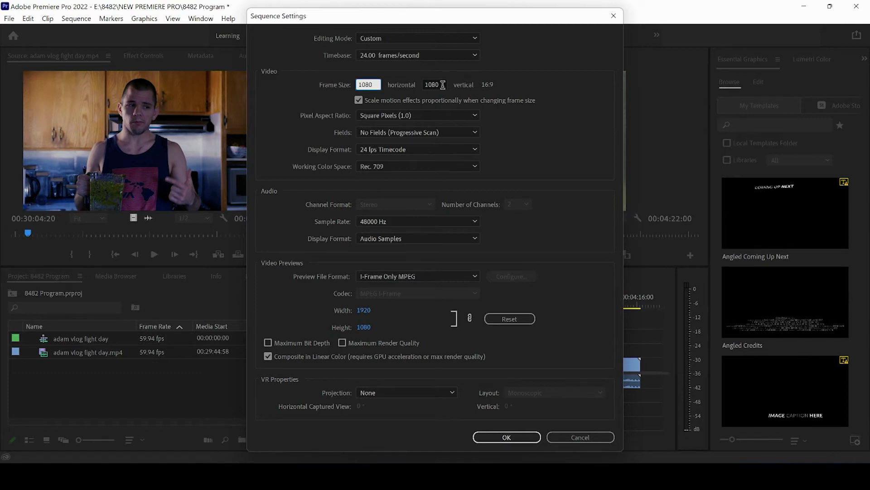
left_click_drag(442, 84, 402, 86)
type("1920")
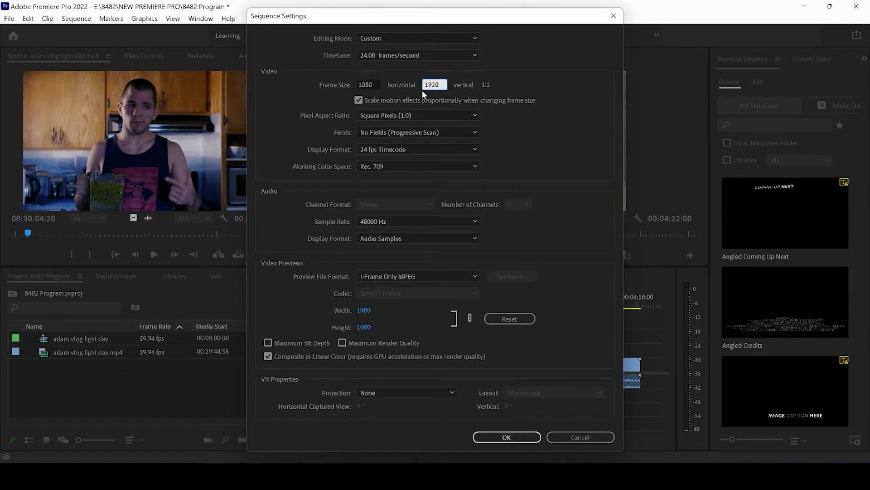
left_click(597, 129)
left_click(513, 437)
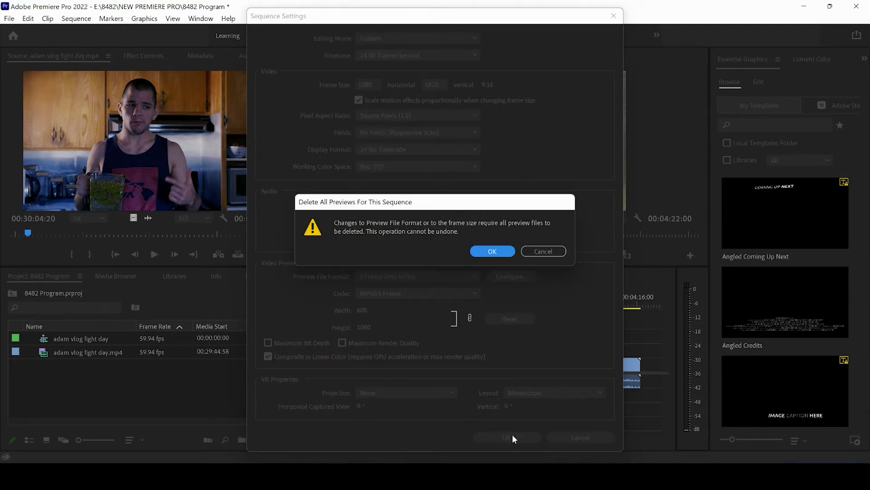
left_click(494, 251)
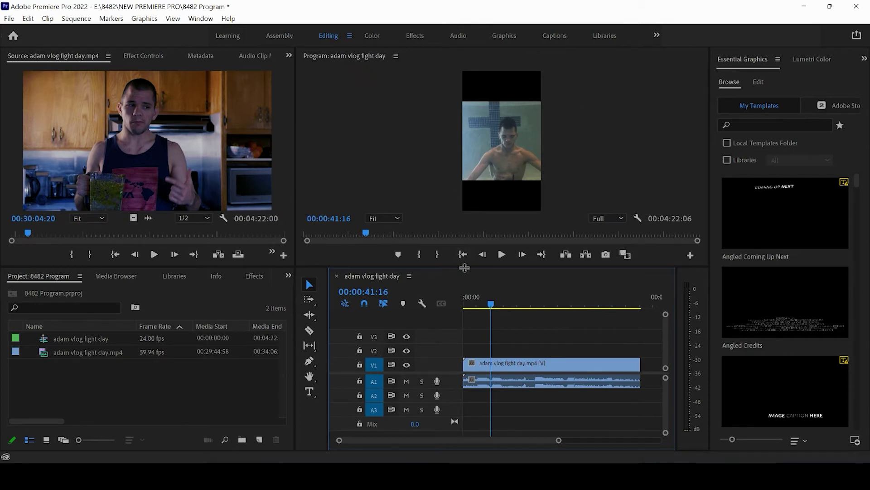
Enlarge the monitors, zoom the timeline onto the clip, and show its Effect Controls.
left_click_drag(465, 268, 464, 280)
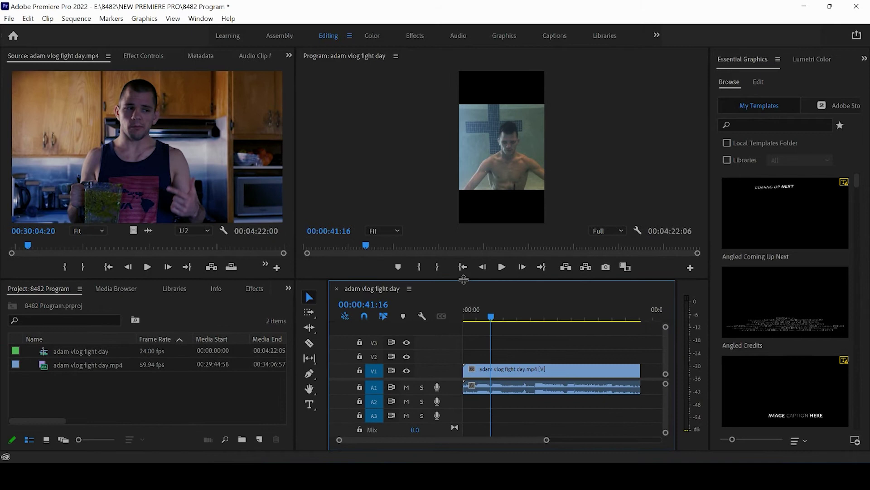
mouse_move(491, 317)
left_mouse_down()
mouse_move(528, 325)
mouse_move(493, 324)
left_mouse_up()
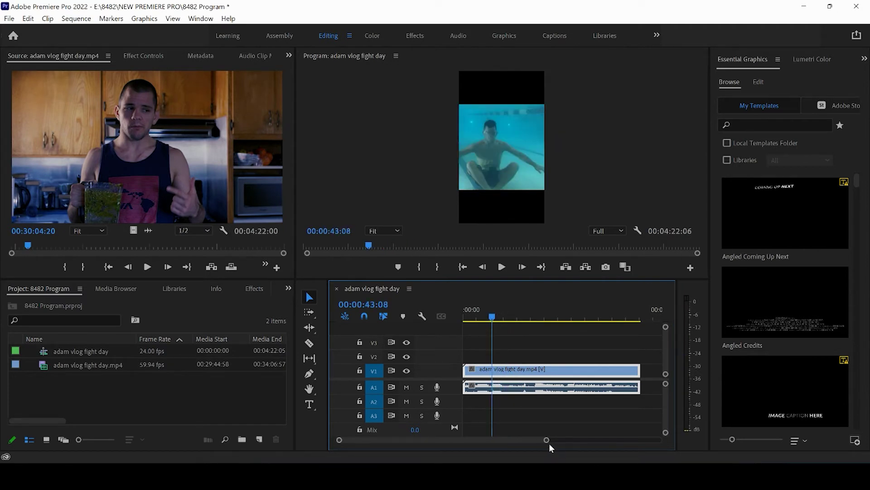
mouse_move(546, 440)
left_mouse_down()
mouse_move(482, 441)
mouse_move(546, 436)
left_mouse_up()
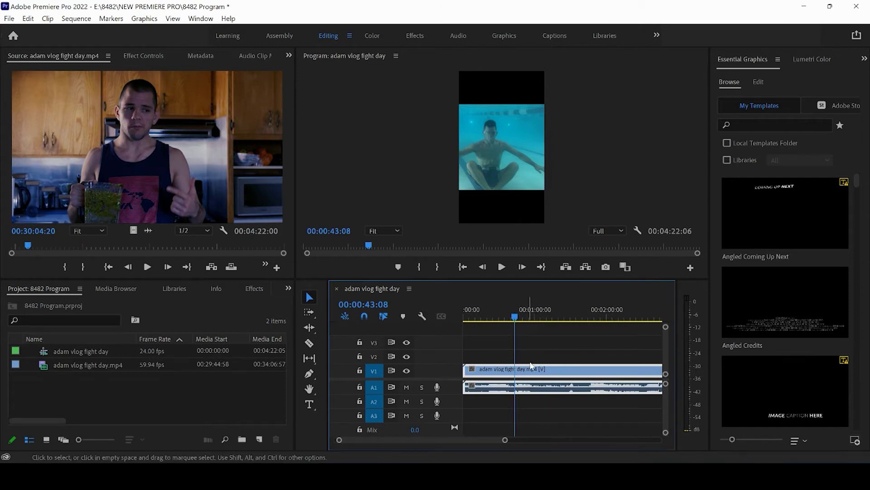
left_click(148, 55)
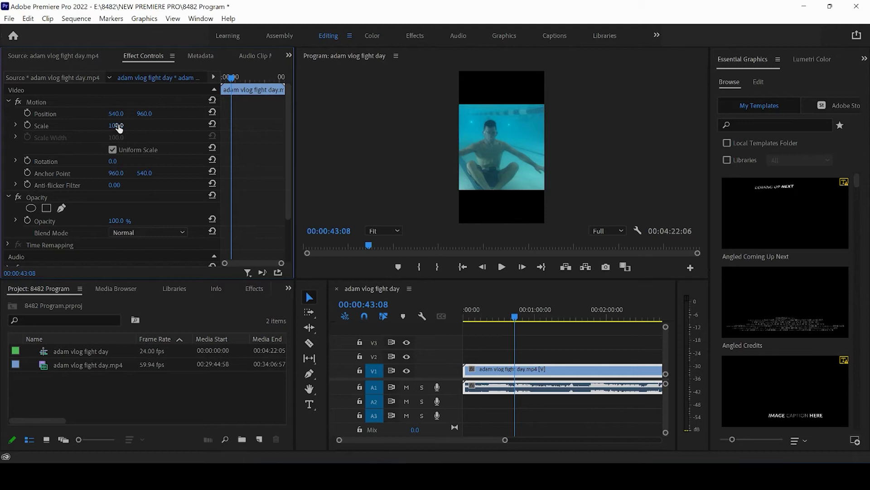
Set the clip's Scale to 180 and Position X to 803, then skim to check the reframe.
left_click_drag(118, 124, 206, 113)
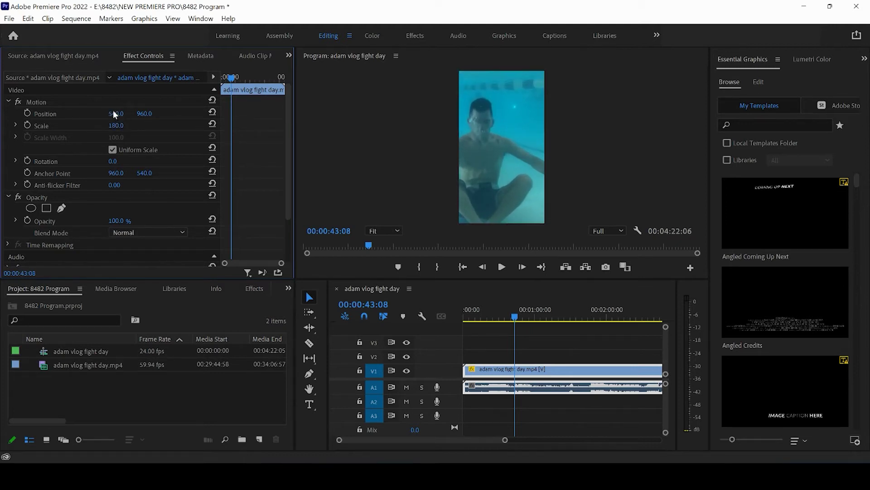
left_click_drag(115, 114, 254, 115)
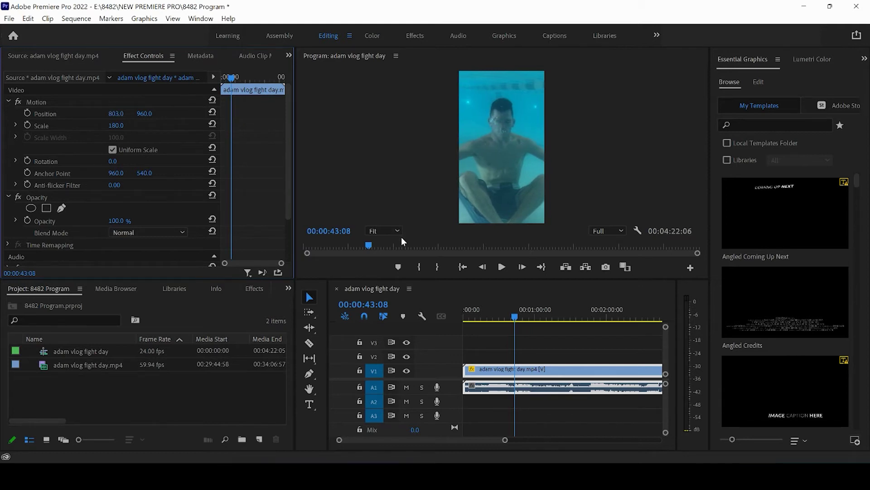
left_click_drag(516, 317, 518, 321)
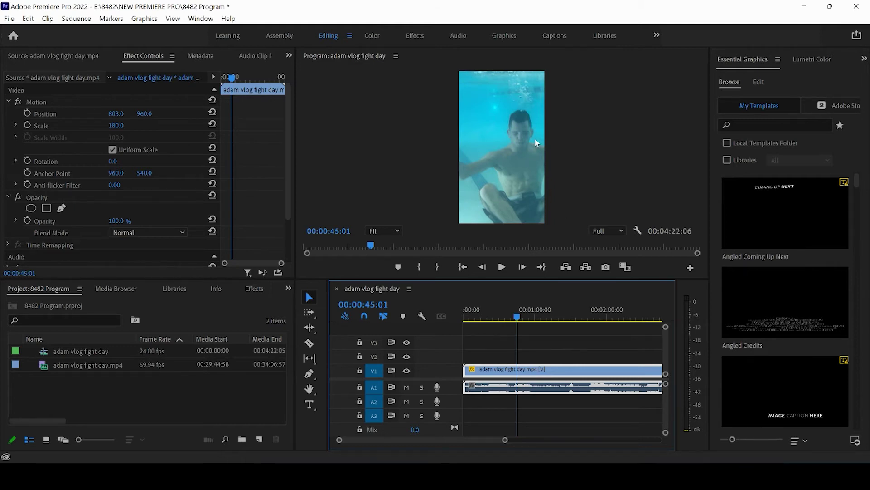
Reduce the clip's Scale to 90 around the one-minute mark and review the framing.
left_click(526, 316)
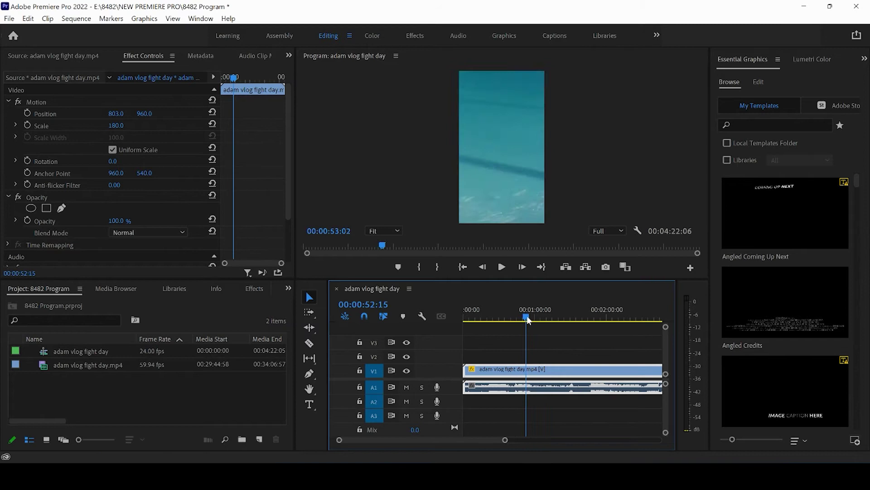
left_click_drag(528, 318, 534, 319)
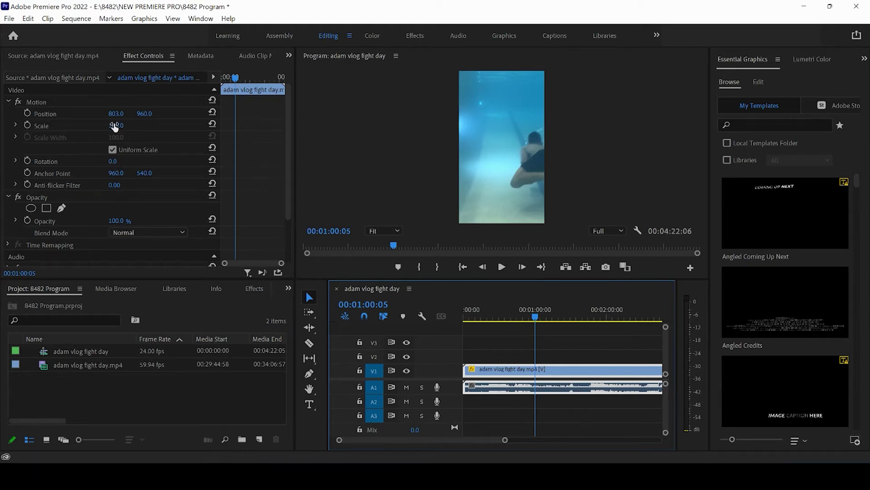
left_click_drag(115, 124, 70, 132)
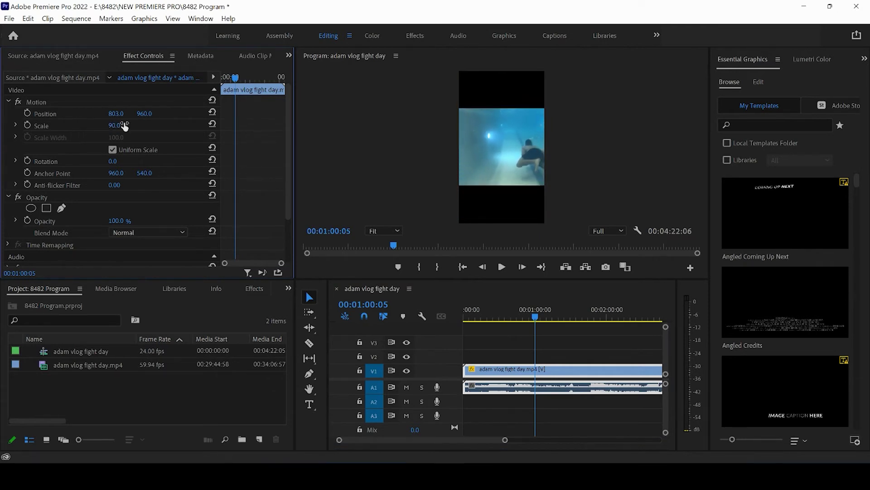
left_click(514, 318)
left_click_drag(515, 319, 542, 321)
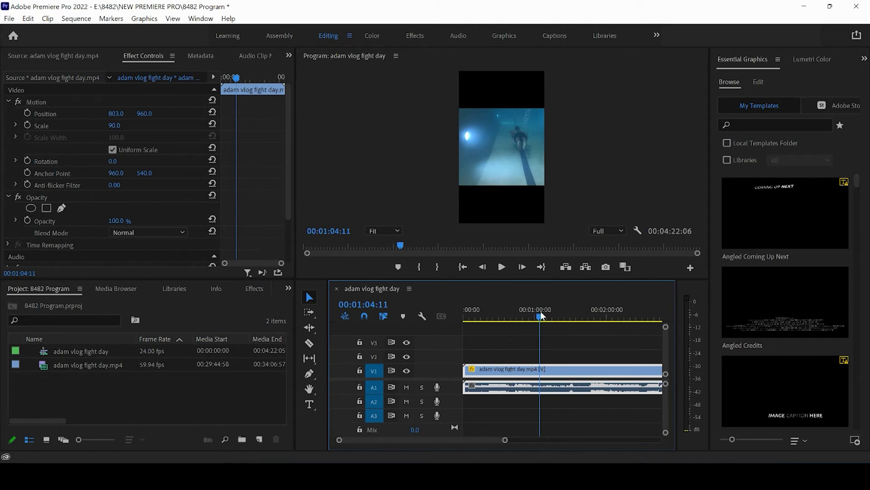
mouse_move(542, 316)
left_mouse_down()
mouse_move(558, 316)
mouse_move(538, 323)
left_mouse_up()
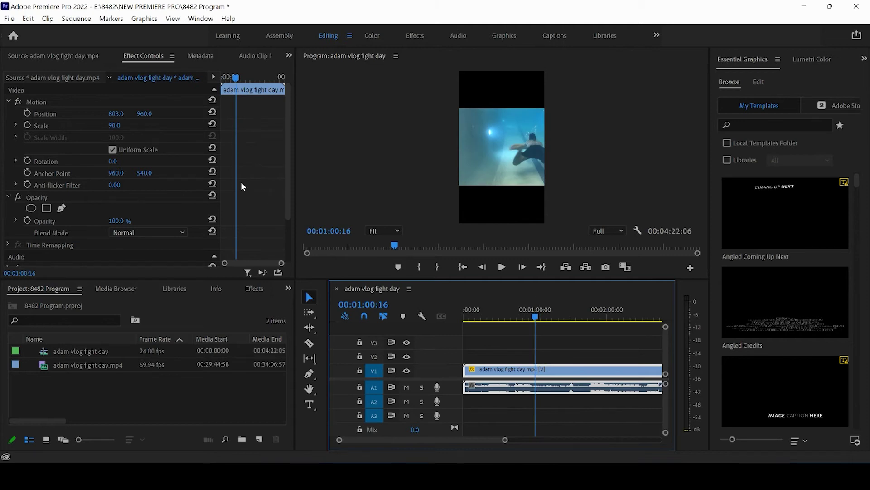
Recentre the footage at Position X 643 and zoom the timeline back in.
left_click_drag(114, 114, 138, 123)
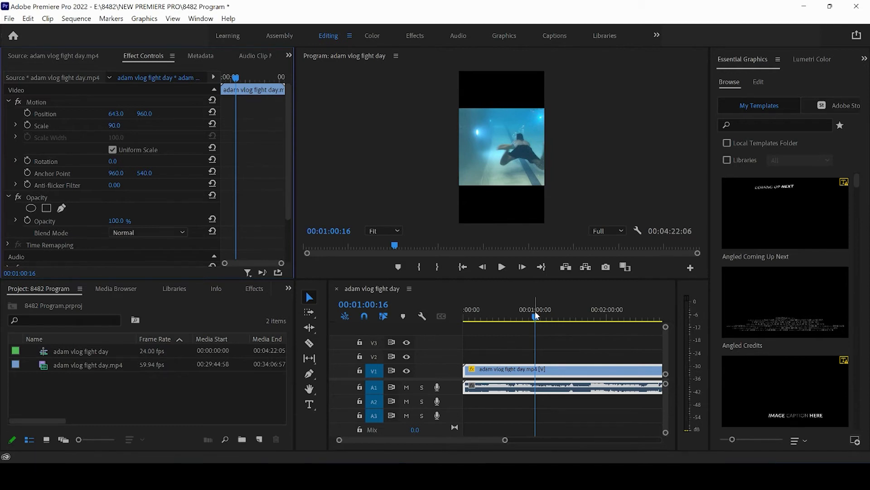
left_click_drag(505, 440, 597, 446)
mouse_move(486, 313)
left_mouse_down()
mouse_move(549, 317)
mouse_move(493, 327)
left_mouse_up()
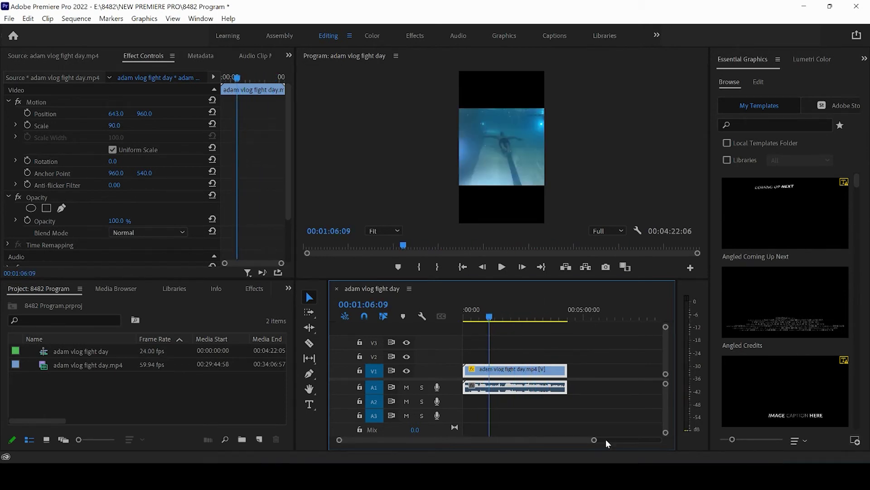
Razor-cut the clip at 00:00:48:14 and again just after 00:00:51.
left_click_drag(593, 444, 440, 442)
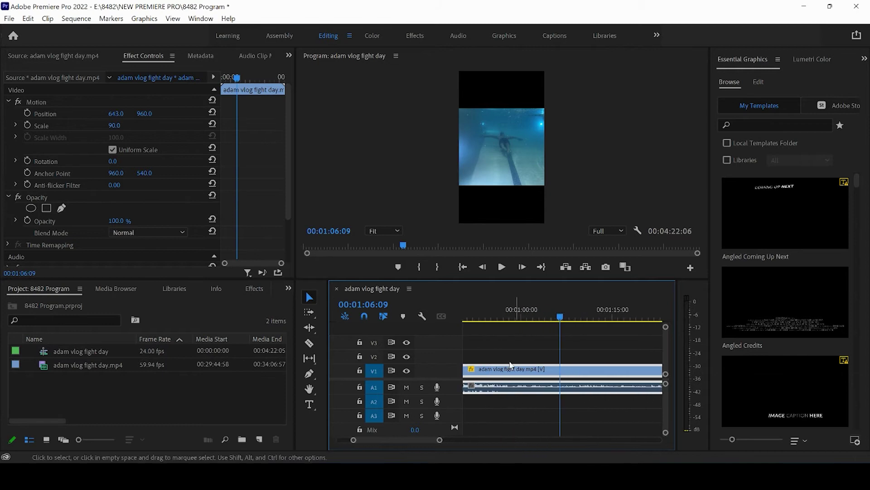
left_click(482, 266)
left_click(482, 266)
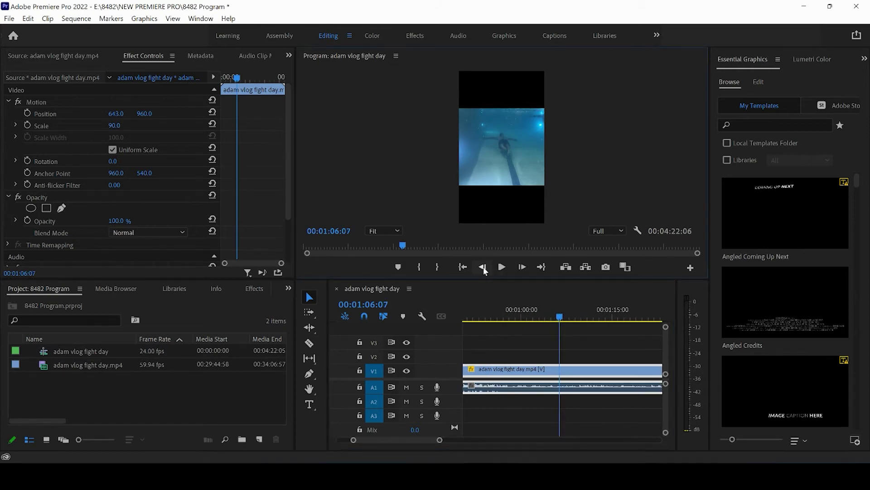
left_click_drag(555, 321, 477, 327)
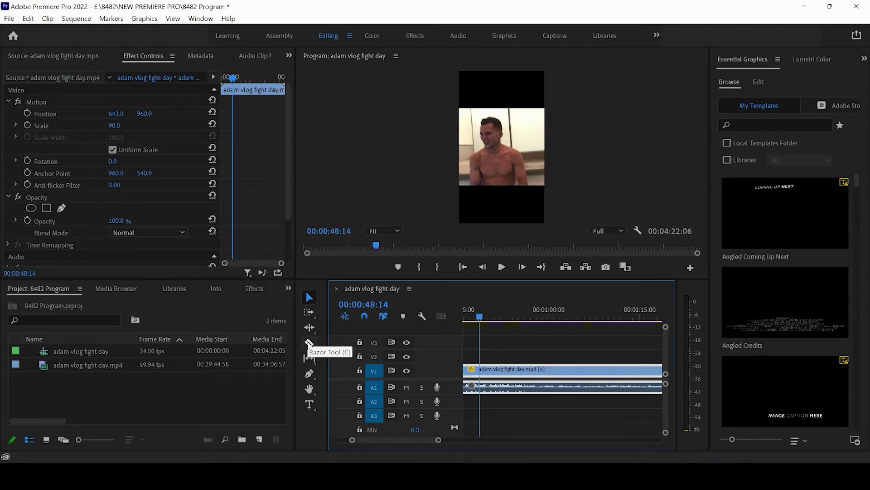
left_click(310, 343)
left_click(480, 368)
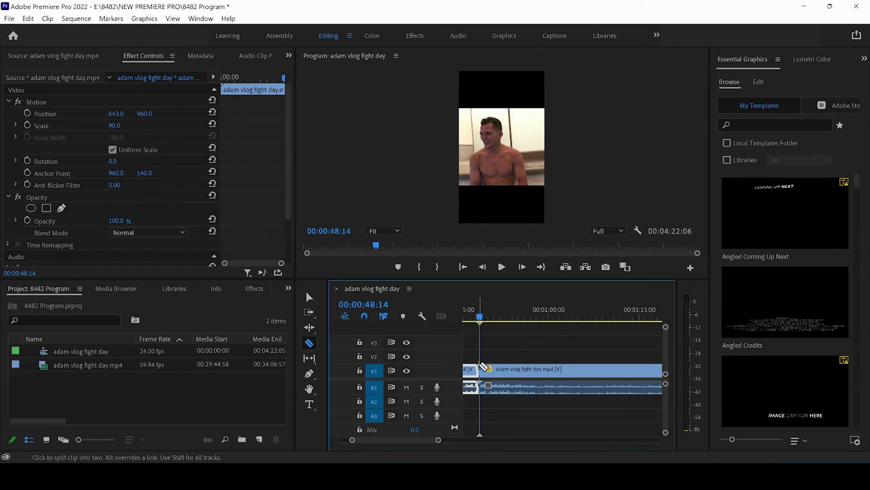
mouse_move(484, 313)
left_mouse_down()
mouse_move(507, 317)
mouse_move(486, 318)
left_mouse_up()
left_click(497, 368)
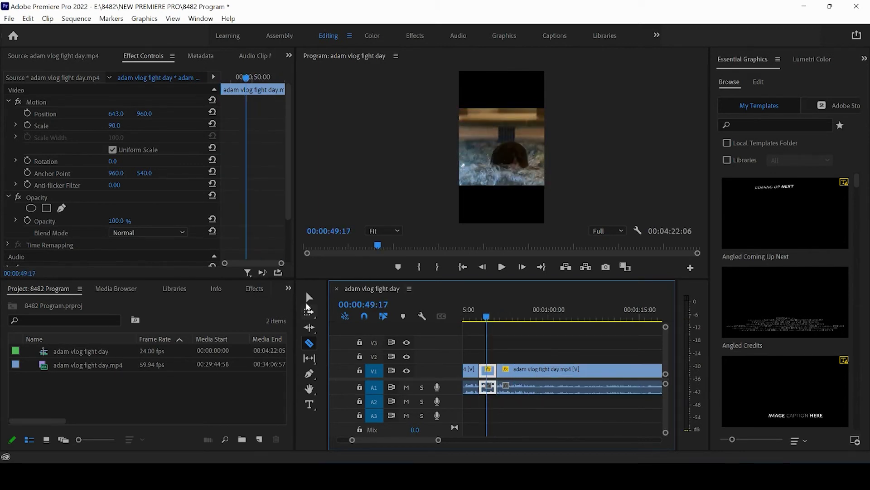
Scale the short cut piece to 193% and review it.
left_click(309, 296)
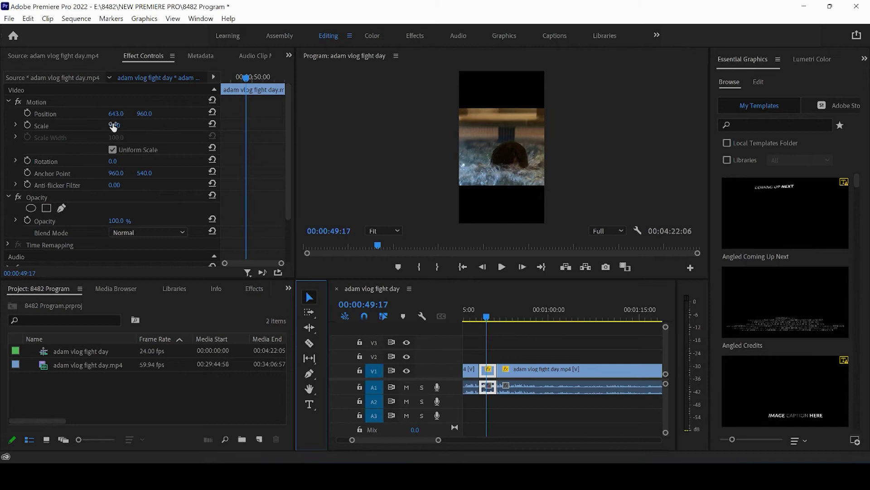
left_click_drag(114, 127, 179, 125)
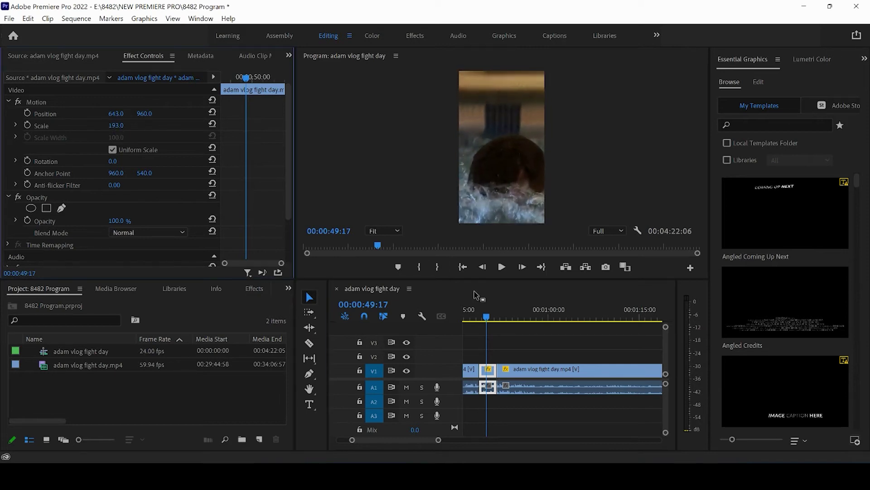
left_click_drag(486, 312, 530, 314)
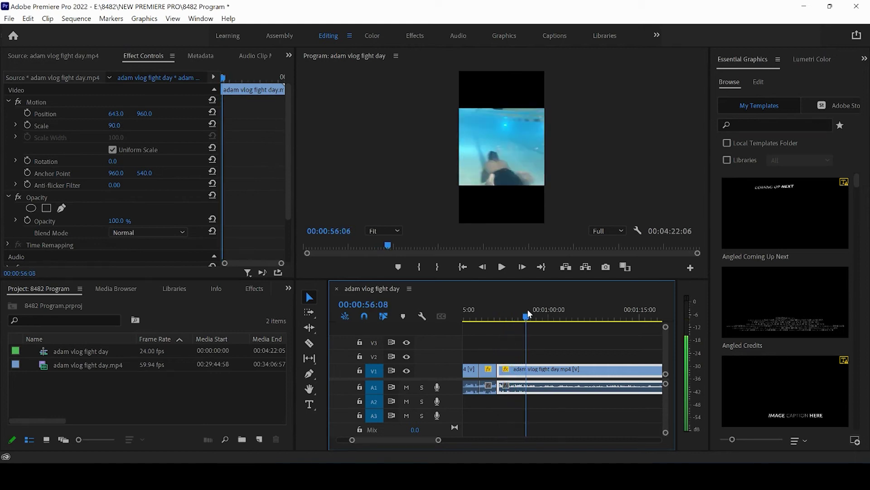
Give the later footage Scale 184 and Position X 446, then replay from 00:00:49:12.
left_click(118, 128)
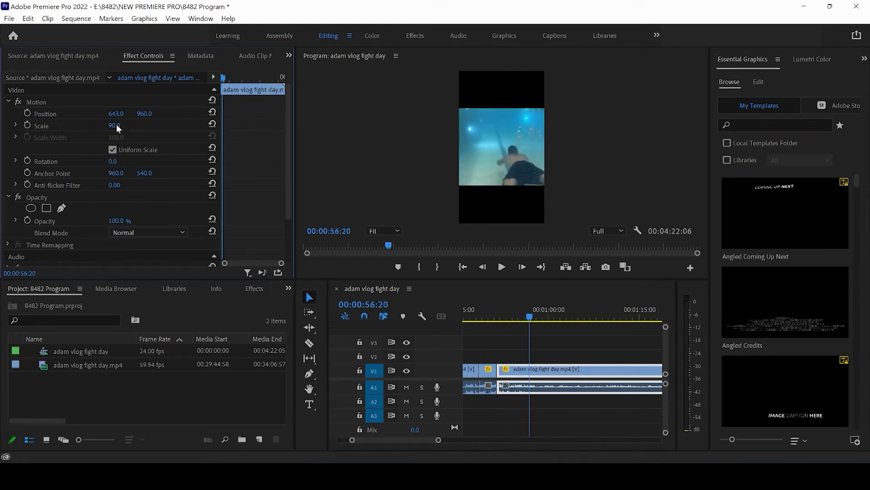
left_click_drag(118, 128, 173, 130)
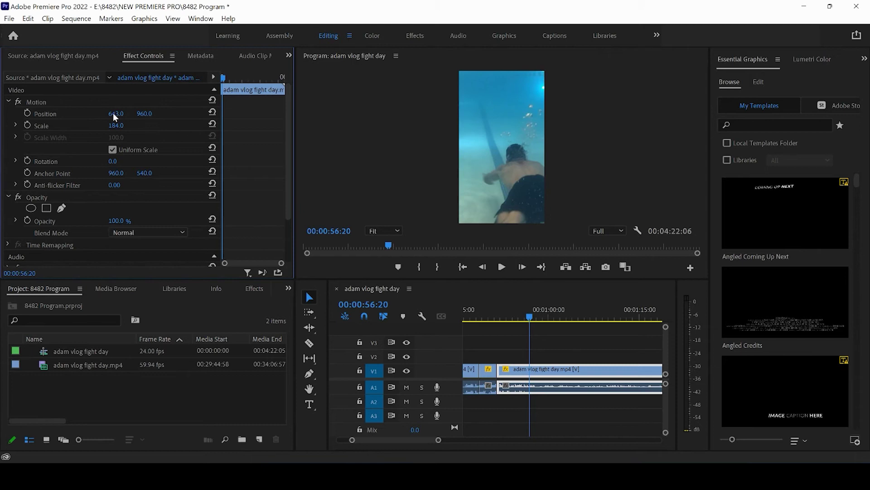
left_click_drag(116, 115, 5, 115)
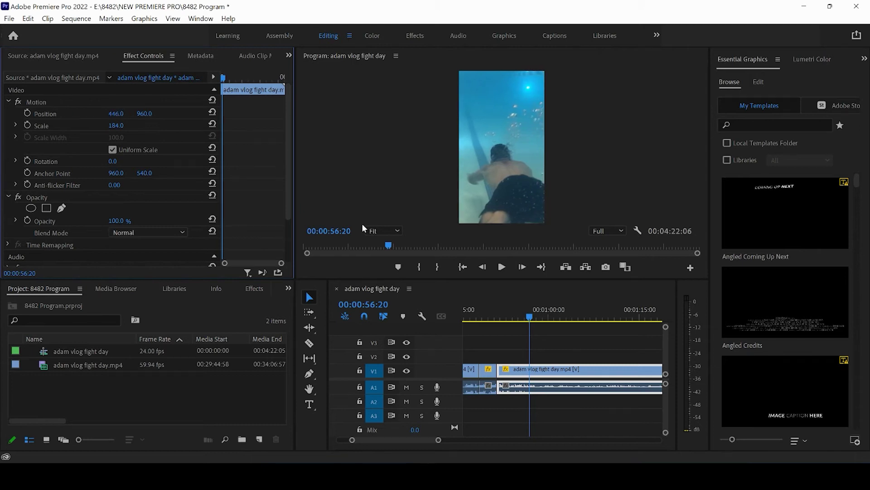
left_click(485, 316)
left_click(502, 267)
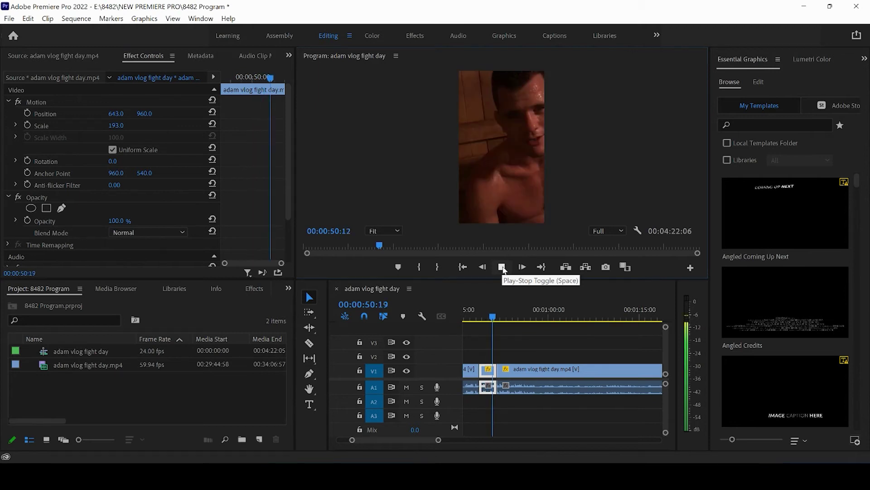
left_click(492, 316)
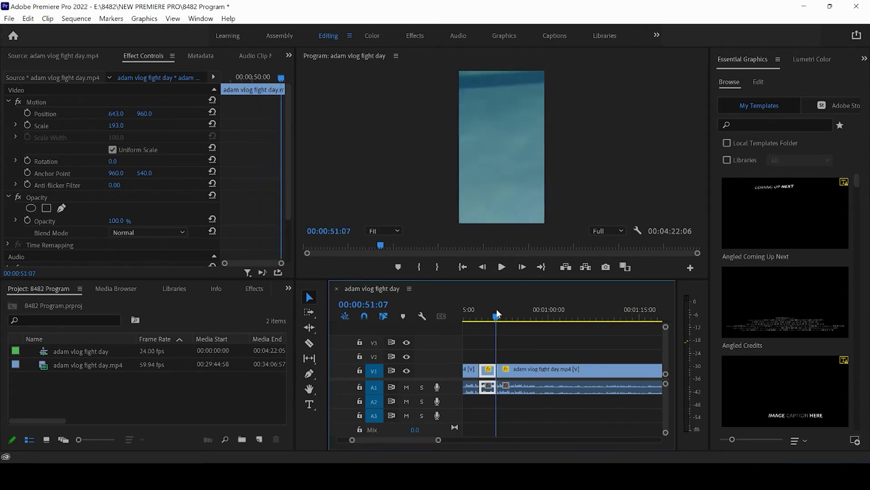
left_click_drag(492, 316, 487, 316)
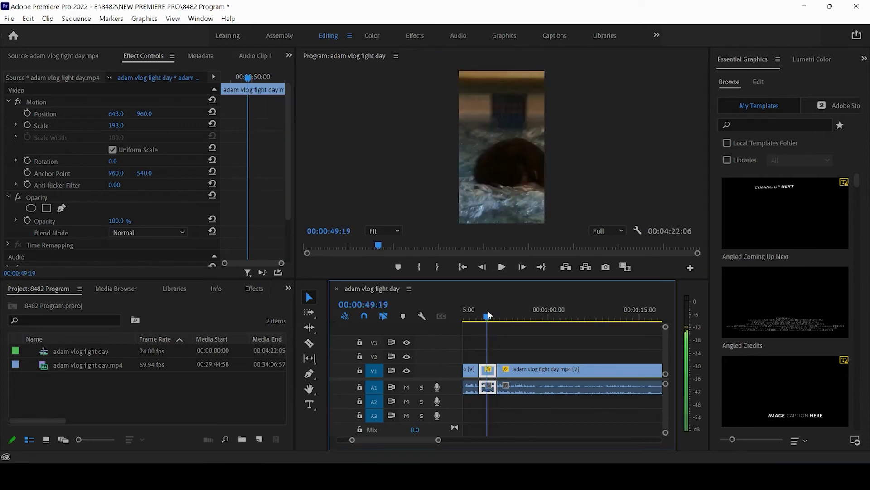
left_click(501, 267)
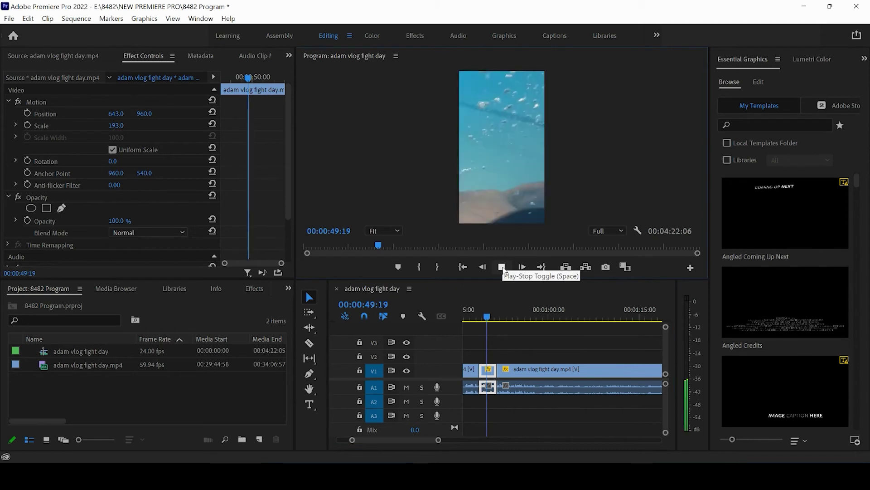
left_click(502, 267)
left_click_drag(488, 315, 553, 324)
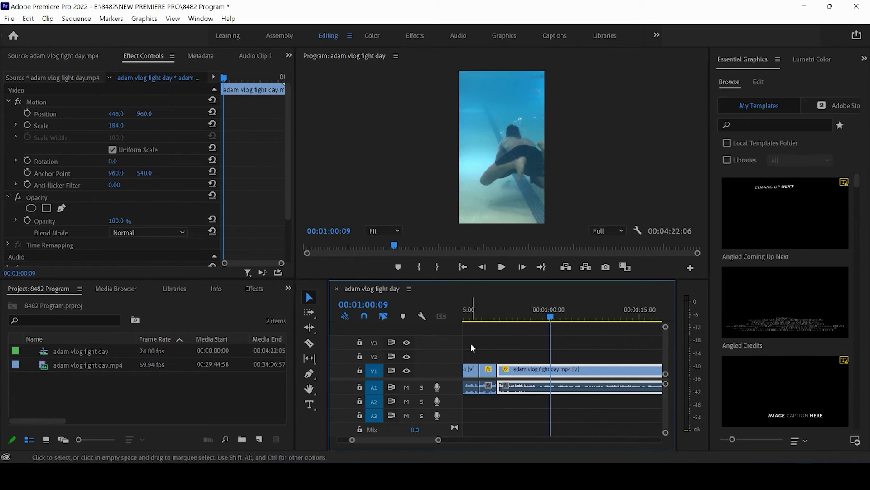
left_click(308, 343)
left_click(550, 369)
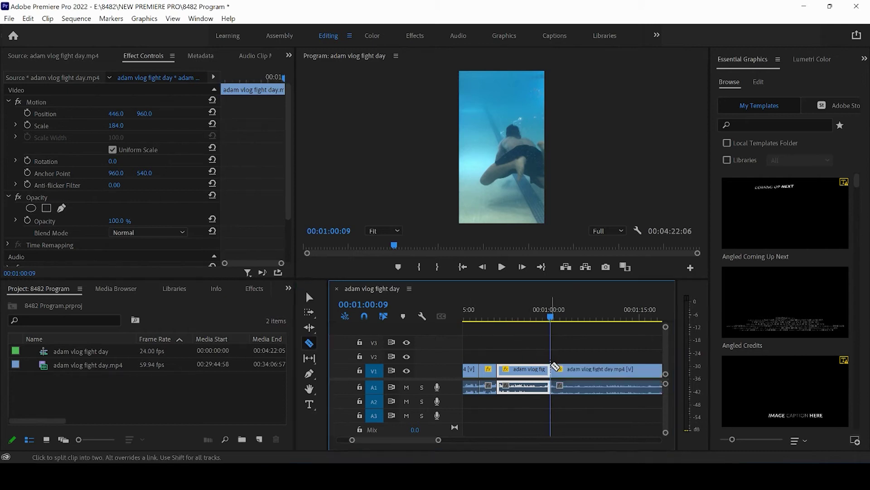
left_click(520, 314)
left_click_drag(520, 313, 527, 316)
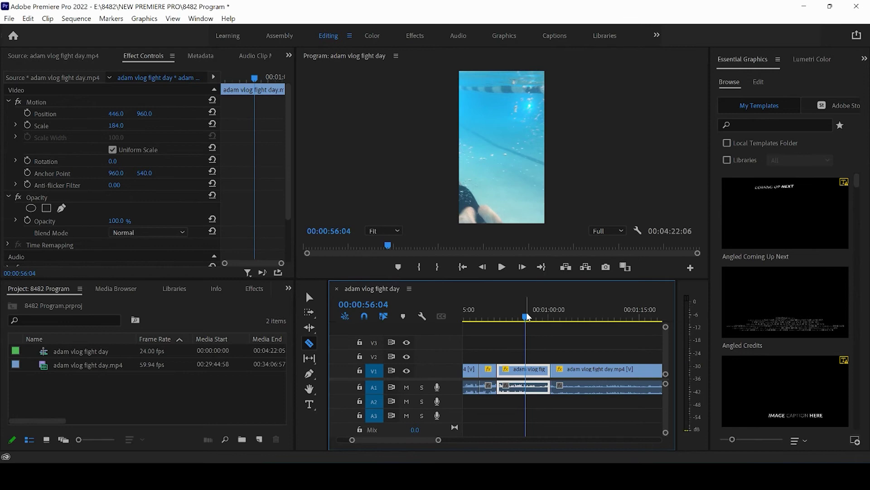
left_click(309, 297)
left_click_drag(490, 339, 464, 369)
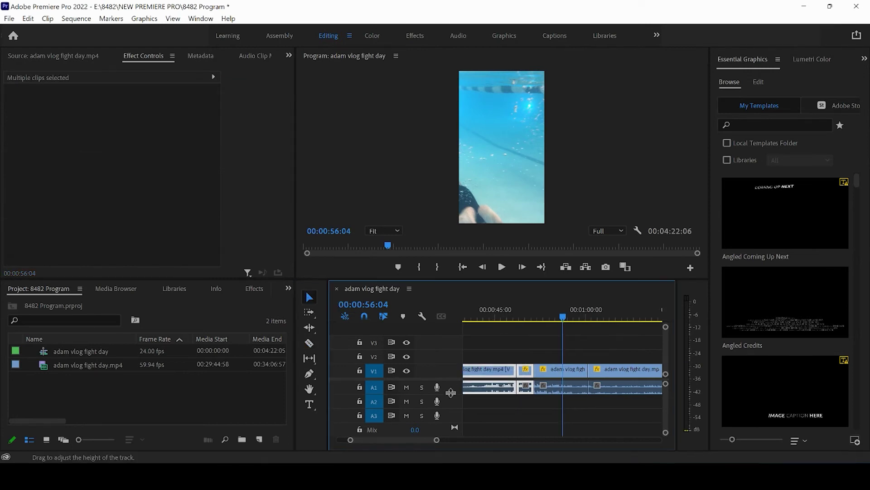
key("Delete")
left_click(633, 369)
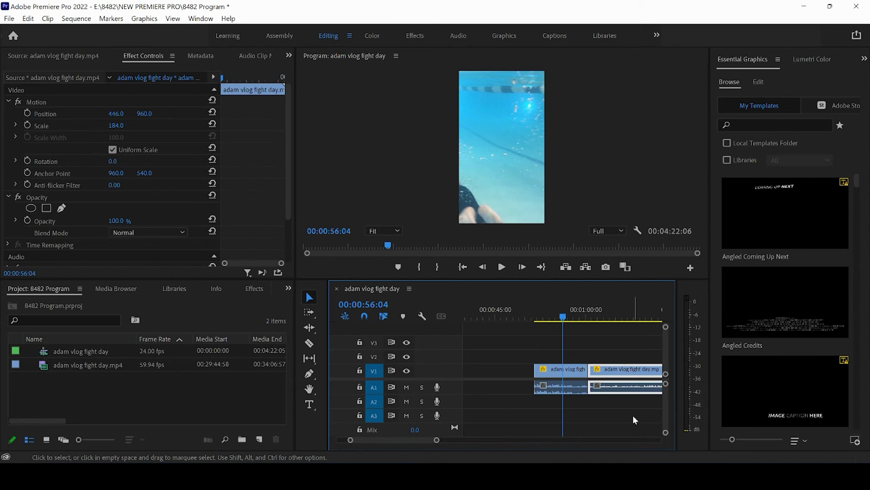
key("Delete")
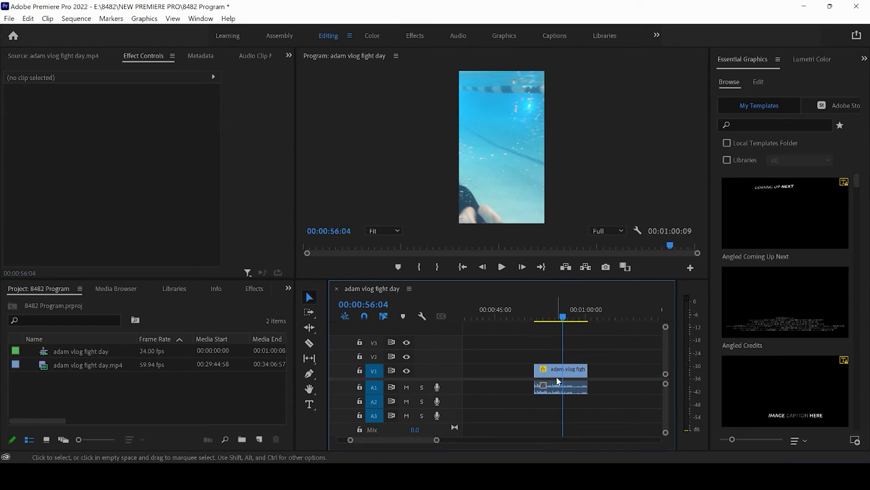
key("x")
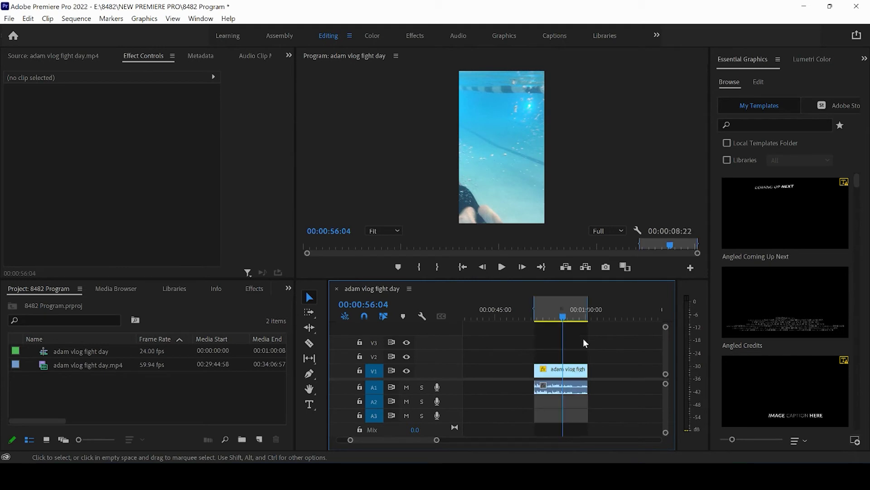
left_click_drag(437, 443, 425, 446)
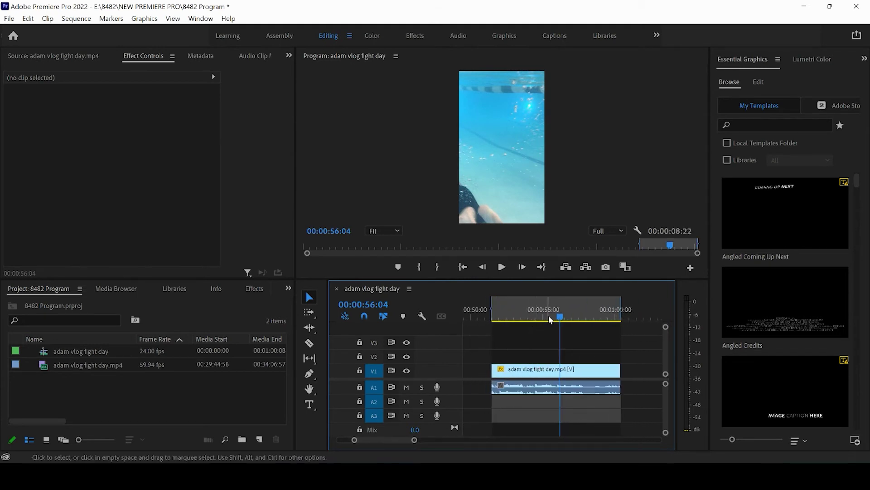
left_click(562, 316)
left_click_drag(564, 317, 598, 319)
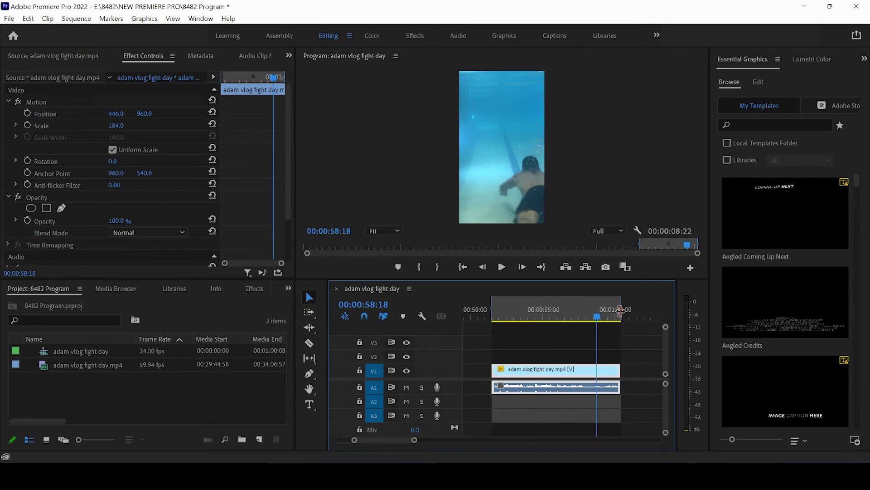
left_click_drag(621, 310, 584, 310)
left_click(556, 316)
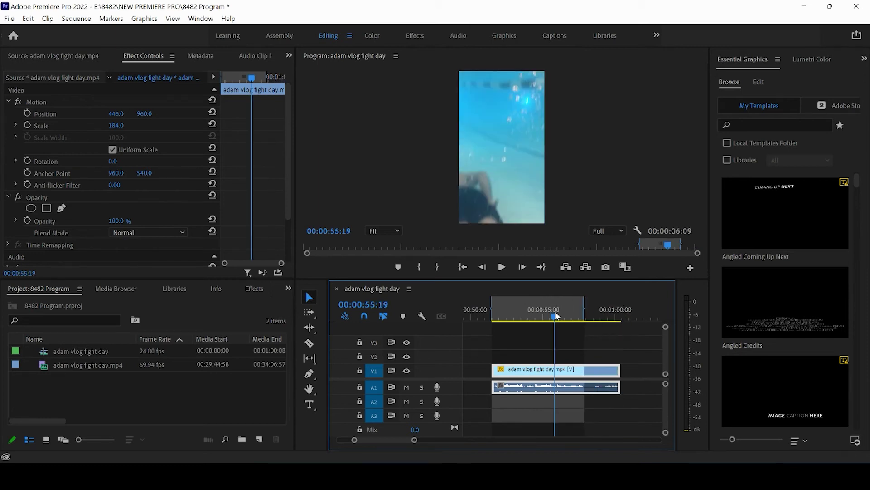
key("ctrl+z")
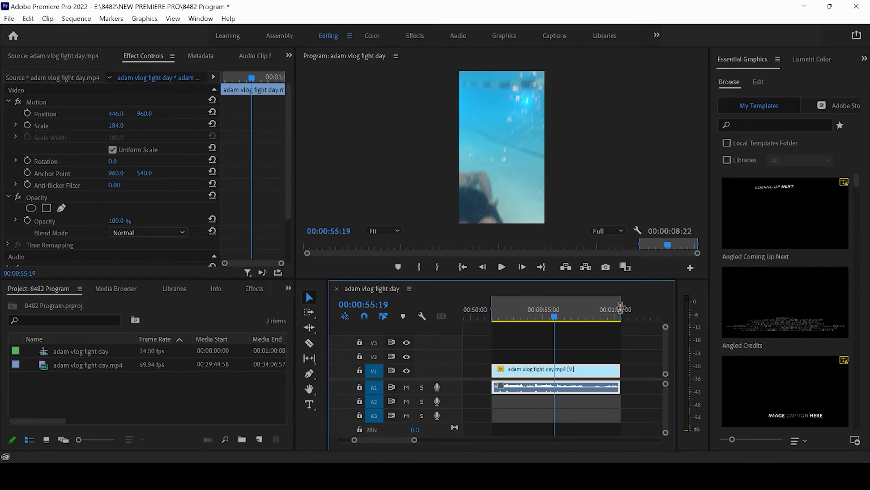
left_click(559, 318)
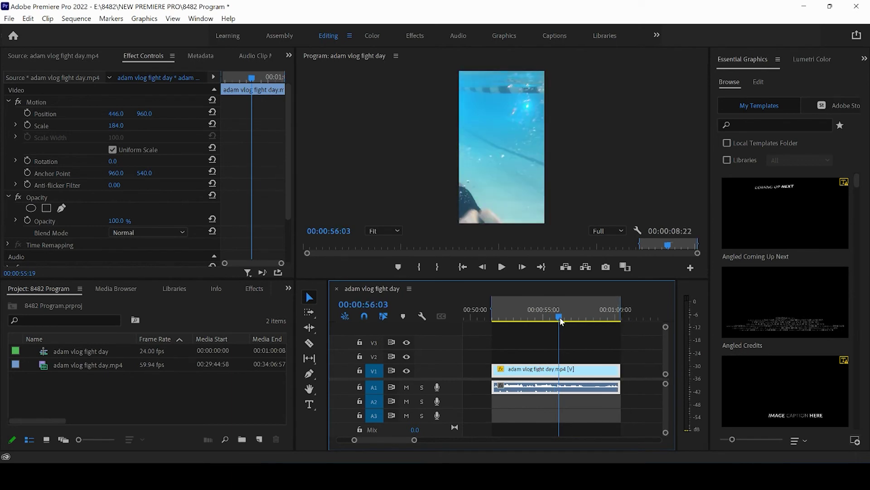
left_click_drag(562, 321, 592, 316)
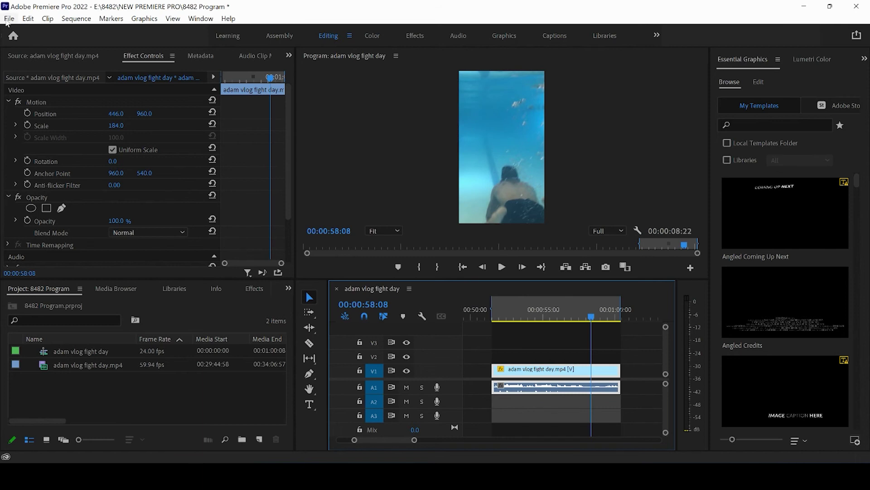
Bring up Export Settings via File > Export > Media for the swim sequence.
left_click(9, 19)
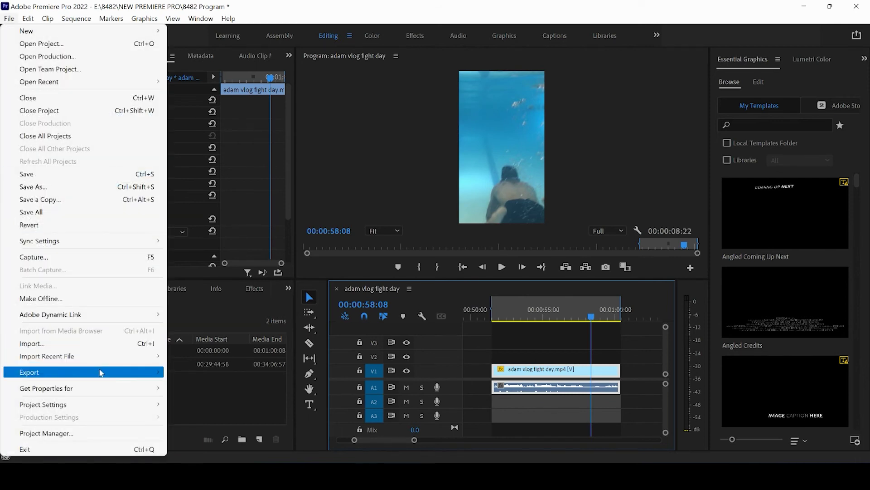
mouse_move(102, 372)
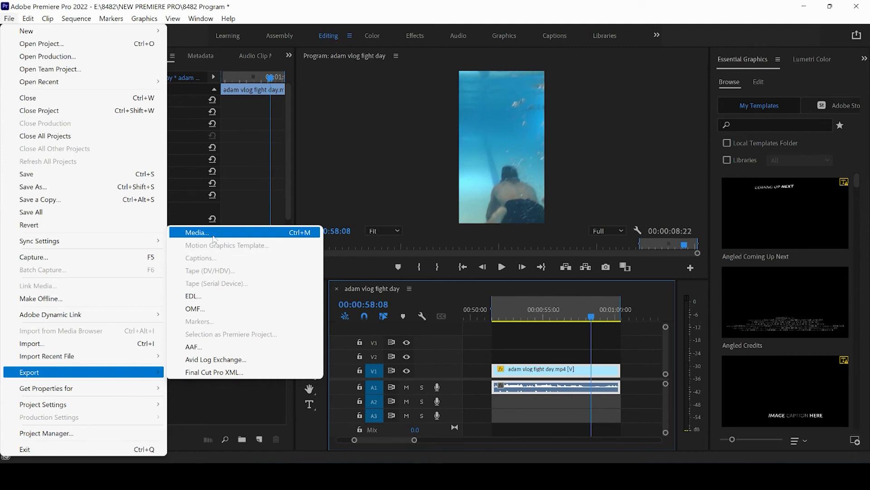
left_click(215, 233)
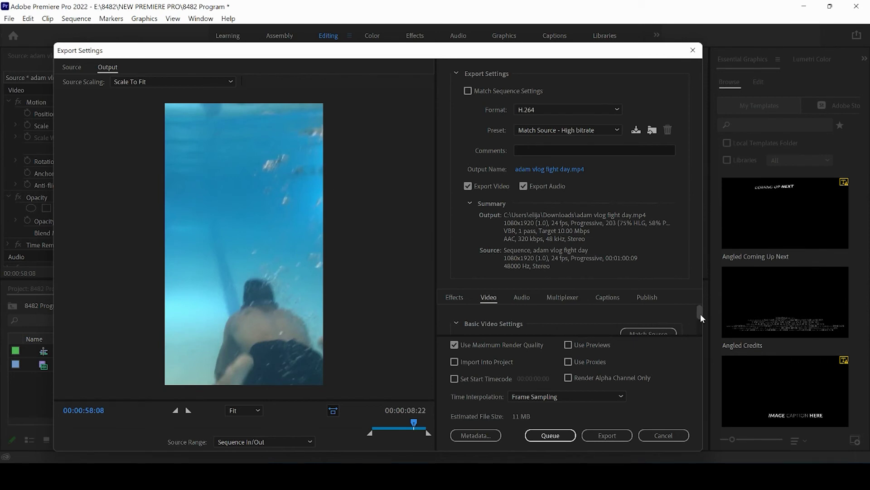
Scroll to Bitrate Settings and set Target Bitrate to about 13.42 Mbps.
left_click_drag(700, 314, 698, 320)
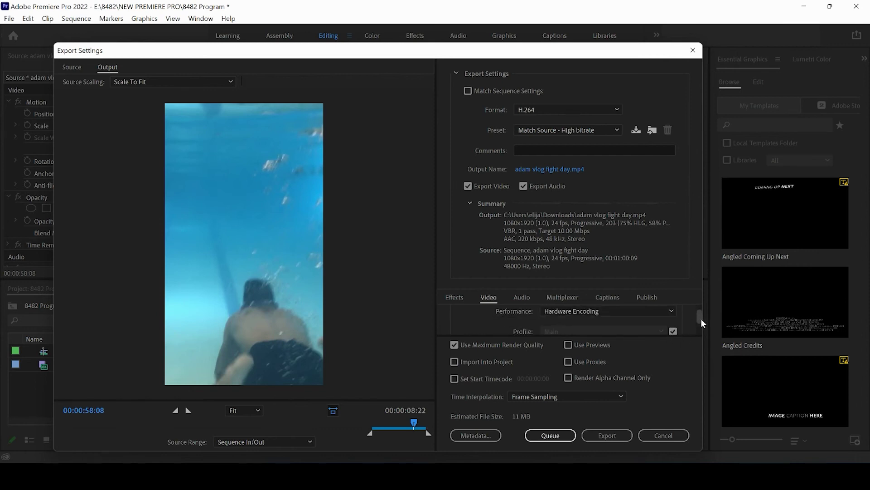
left_click_drag(701, 318, 700, 325)
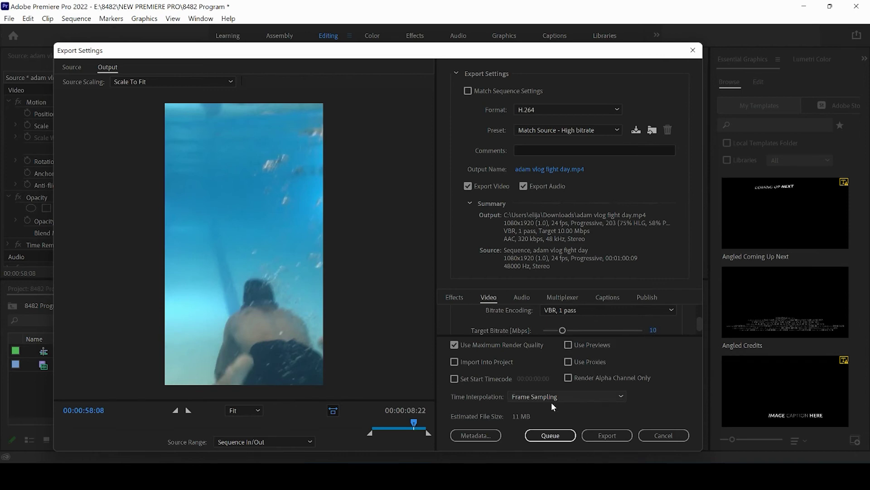
left_click_drag(564, 331, 583, 333)
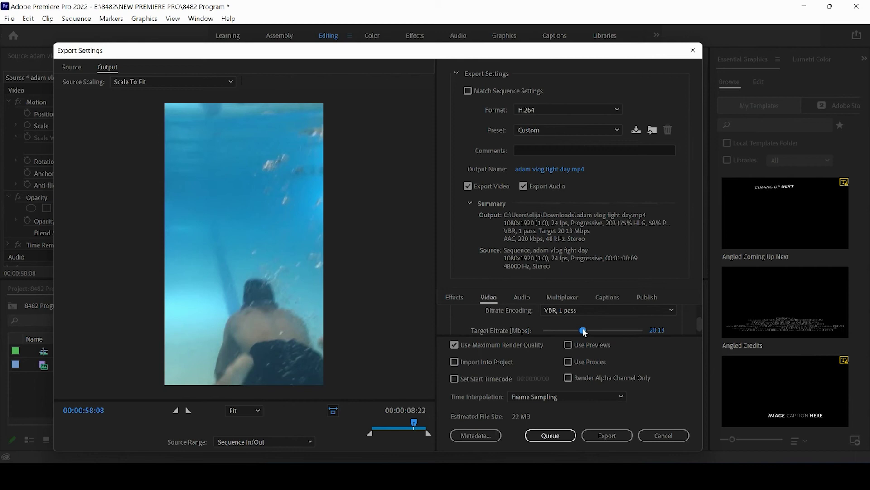
left_click_drag(585, 332, 562, 331)
left_click_drag(562, 331, 570, 331)
left_click(537, 171)
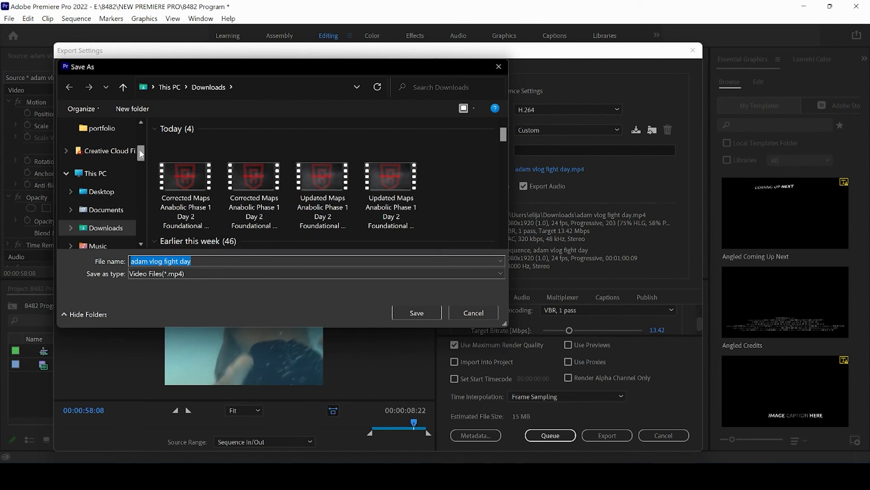
left_click_drag(141, 154, 141, 174)
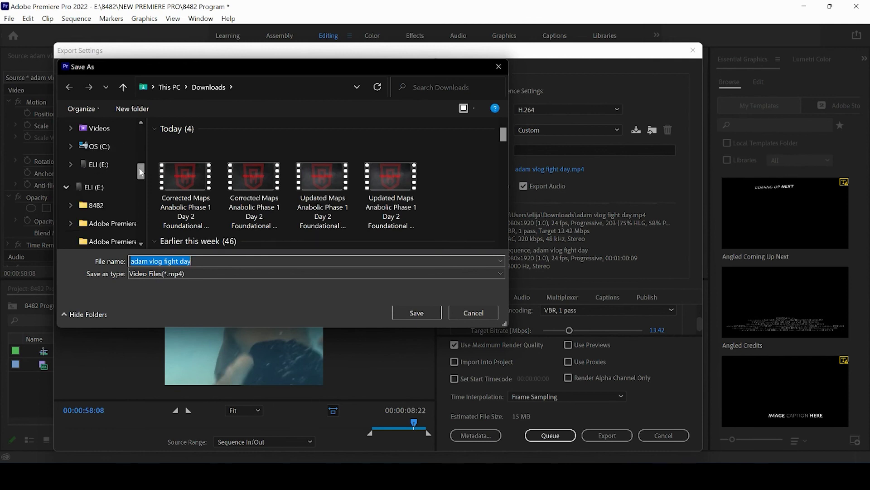
left_click(469, 313)
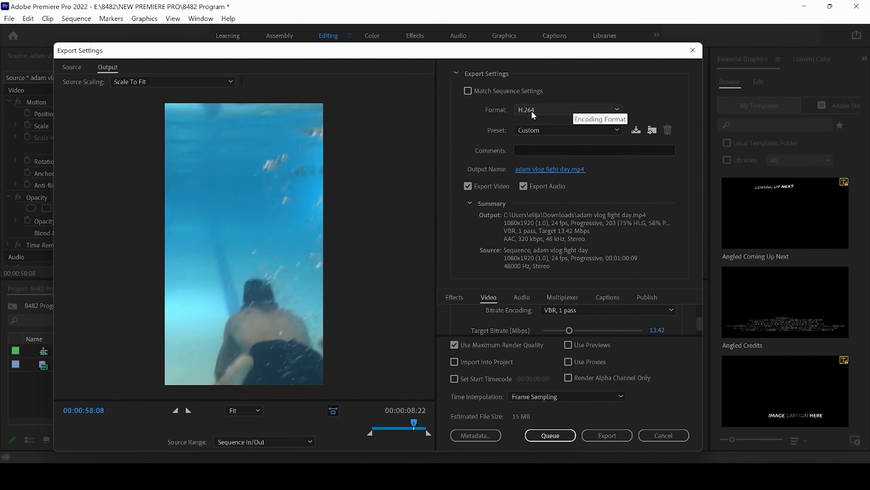
Keep H.264 as the export format and look over the settings below it.
left_click(553, 112)
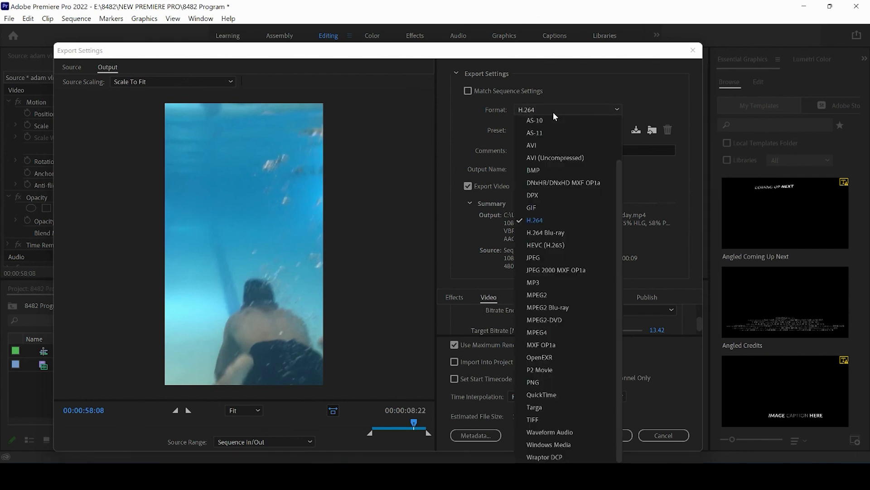
left_click(540, 217)
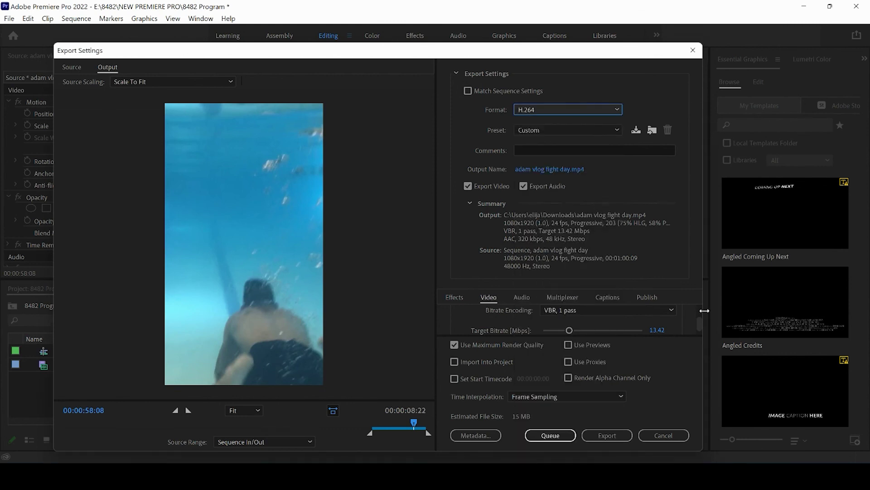
scroll(700, 325, "down", 3)
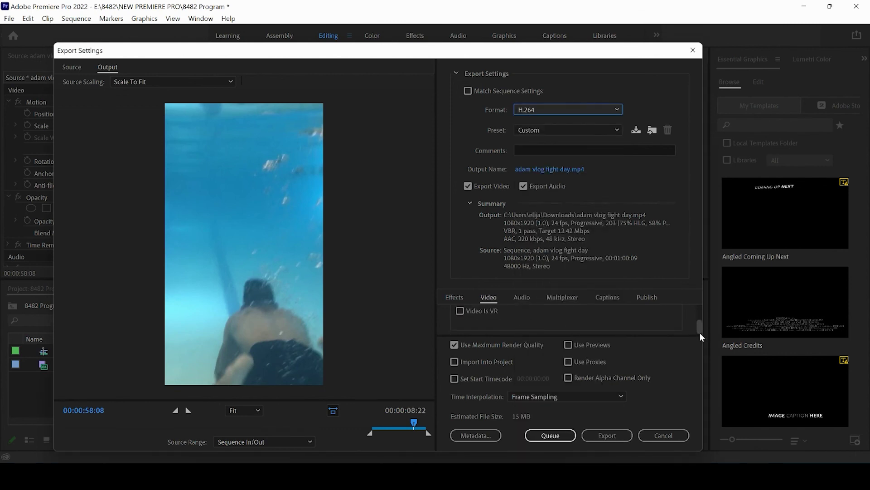
left_click_drag(699, 327, 700, 326)
Switch the export format to QuickTime with the NTSC DV 24p preset.
left_click(600, 109)
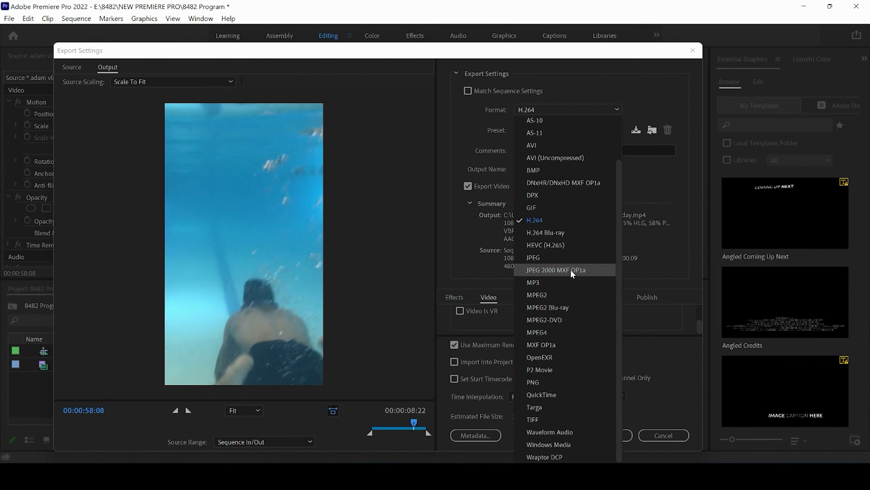
left_click(559, 395)
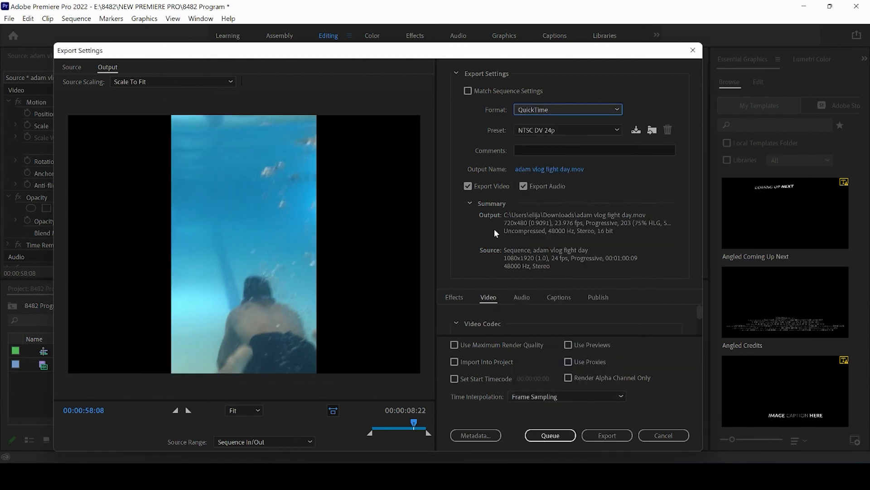
left_click(575, 129)
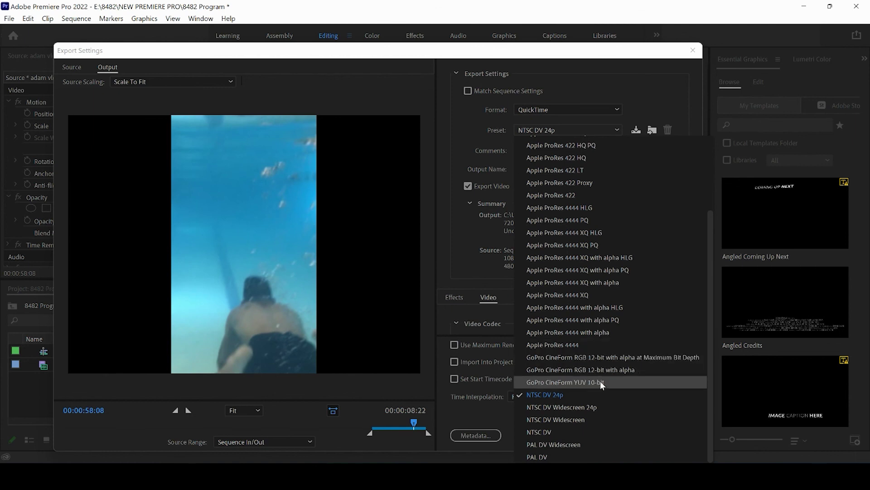
left_click_drag(710, 309, 711, 346)
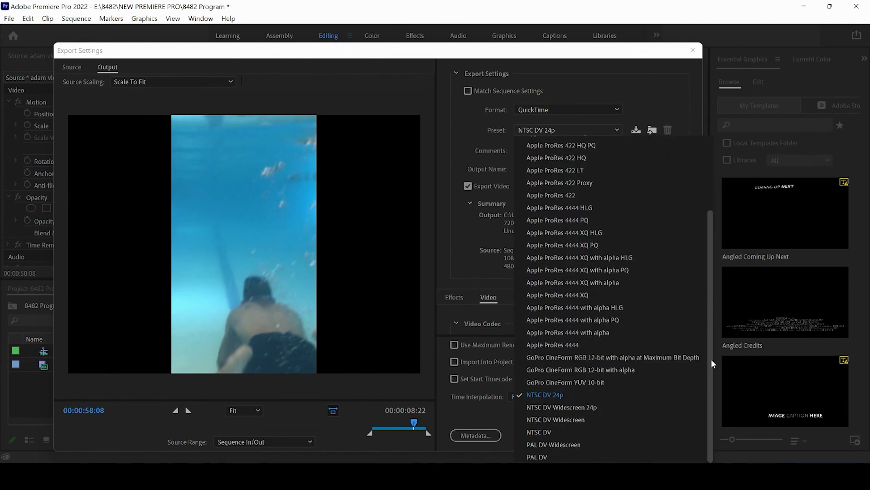
left_click(469, 248)
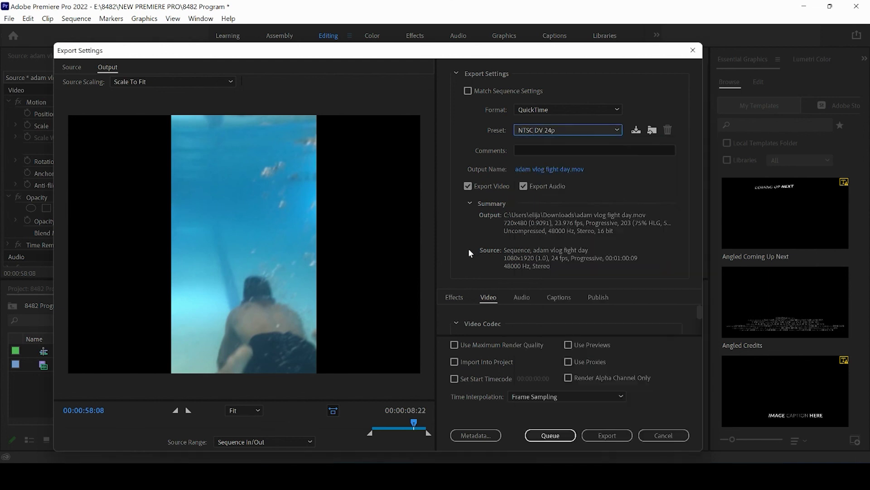
Return the format to H.264, restoring Match Source – High bitrate at 10 Mbps.
scroll(700, 313, "down", 3)
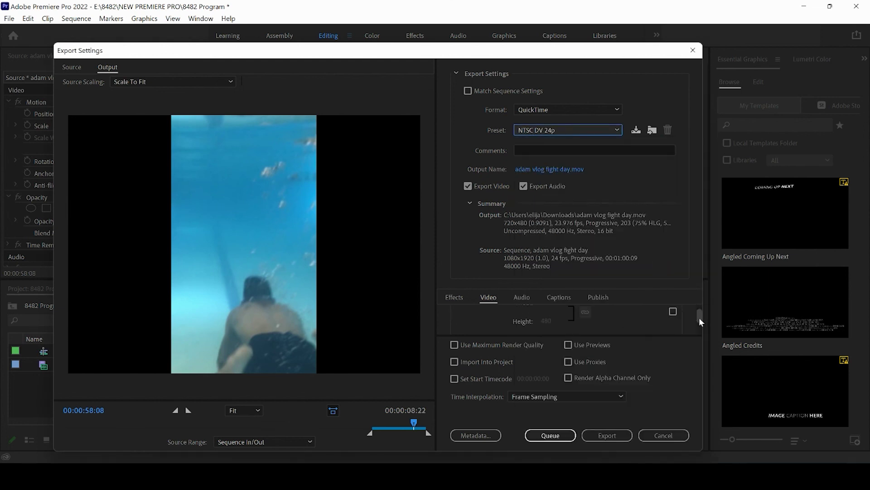
scroll(699, 316, "down", 3)
left_click(536, 110)
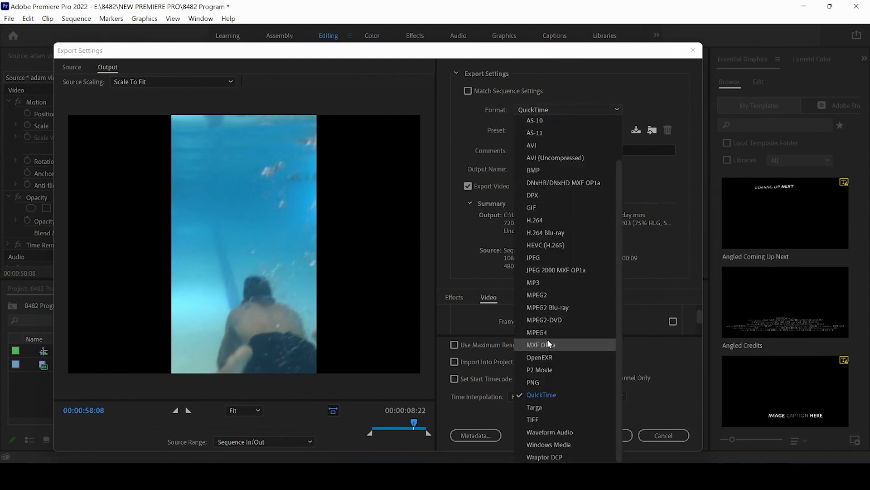
left_click(537, 219)
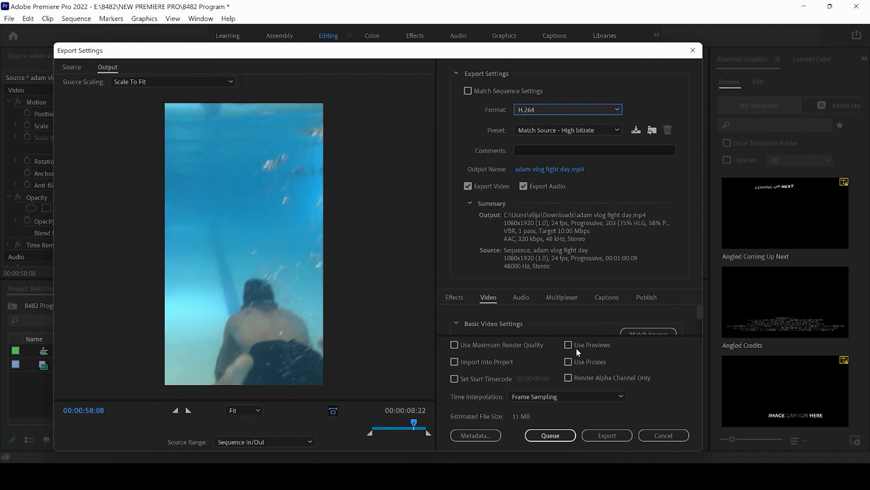
Enable Use Maximum Render Quality and export to 'adam vlog fight day.mp4' in Downloads.
left_click(454, 345)
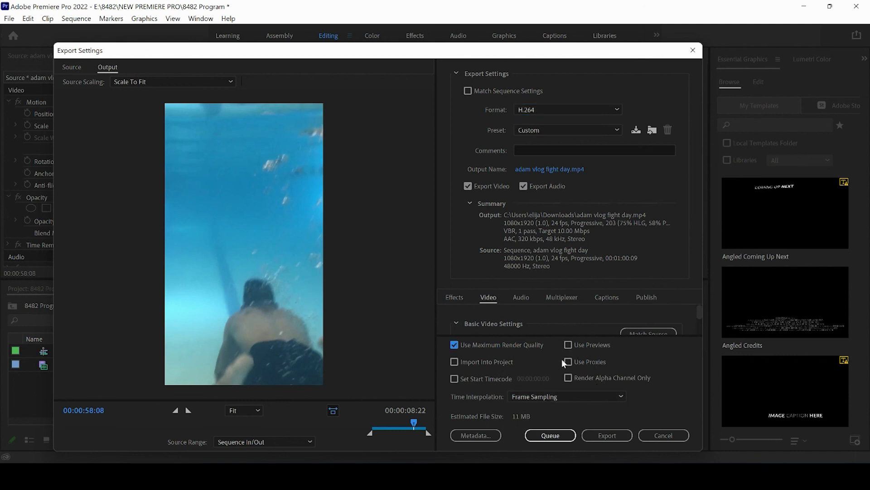
left_click(623, 437)
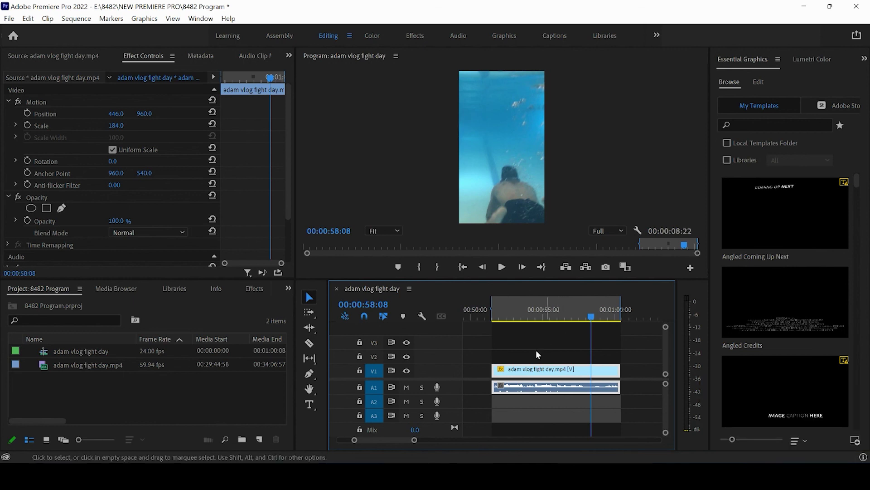
scroll(414, 442, "down", 3)
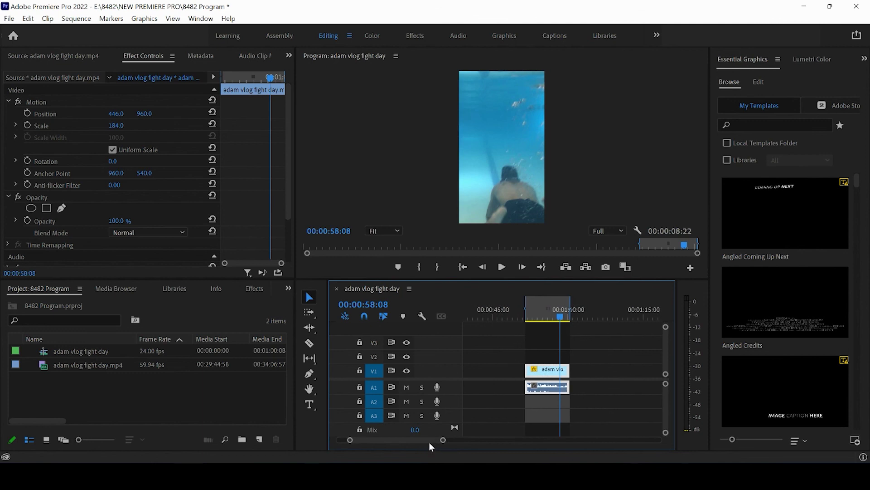
left_click(542, 313)
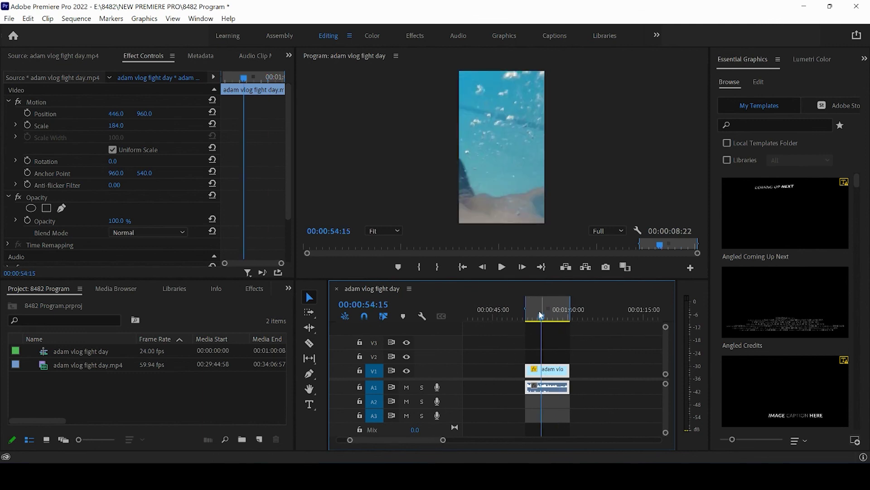